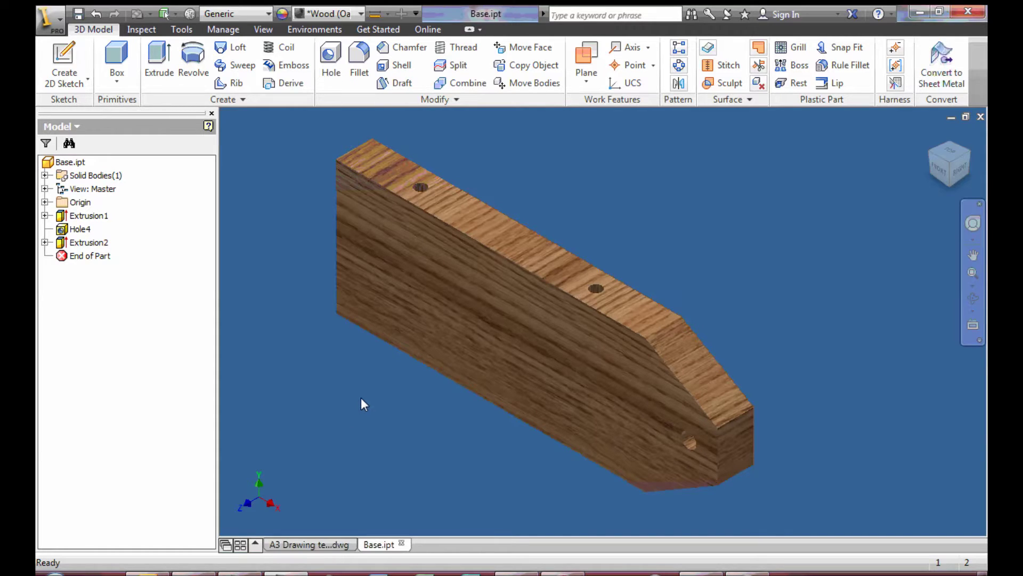
# Open the file commands list and close it without choosing anything.
pyautogui.click(51, 19)
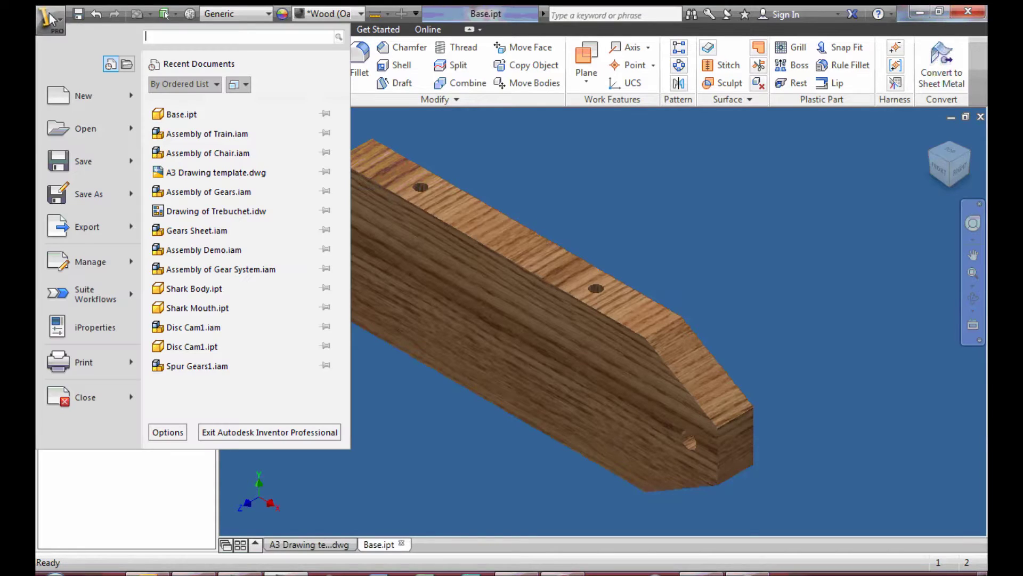
pyautogui.moveTo(68, 136)
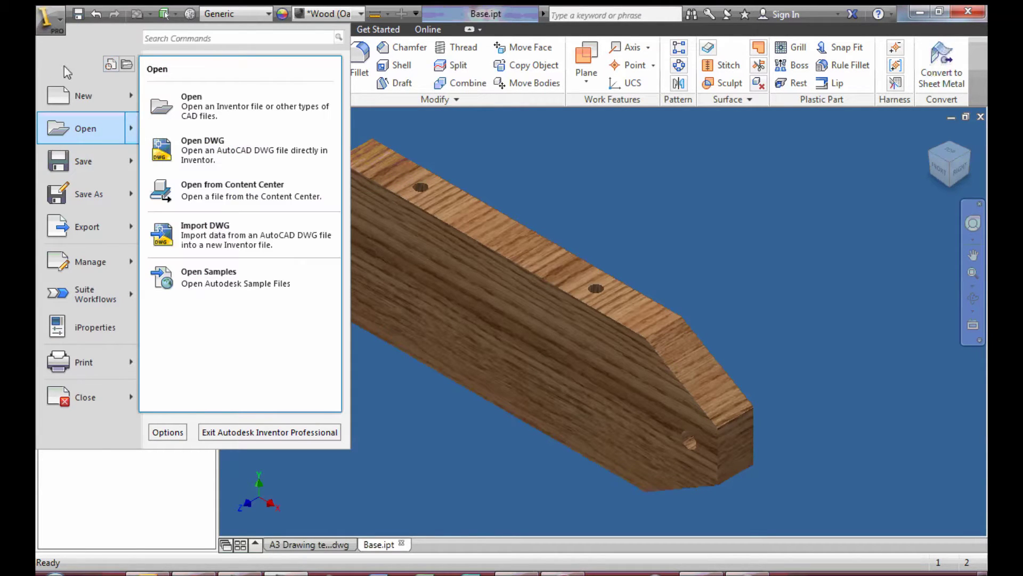
pyautogui.click(53, 24)
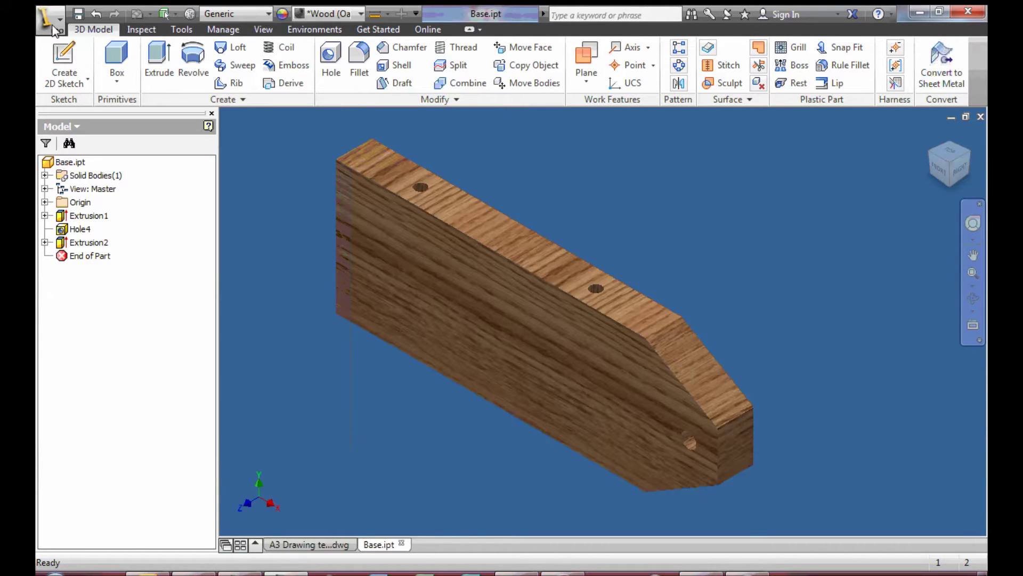
# Switch to the A3 Drawing template document and centre its blank sheet in view.
pyautogui.click(328, 544)
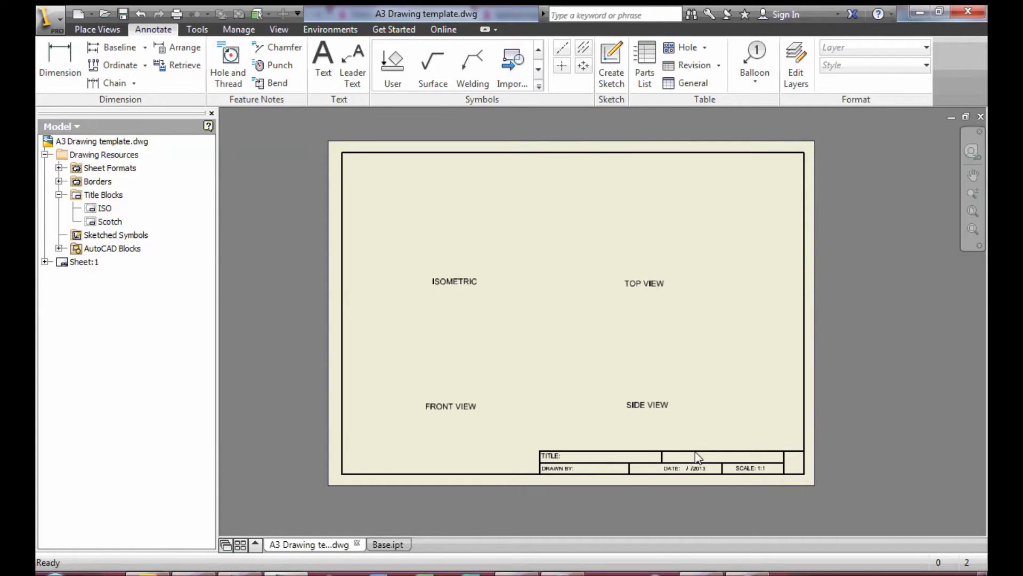
pyautogui.scroll(-2, 704, 481)
pyautogui.scroll(5, 708, 484)
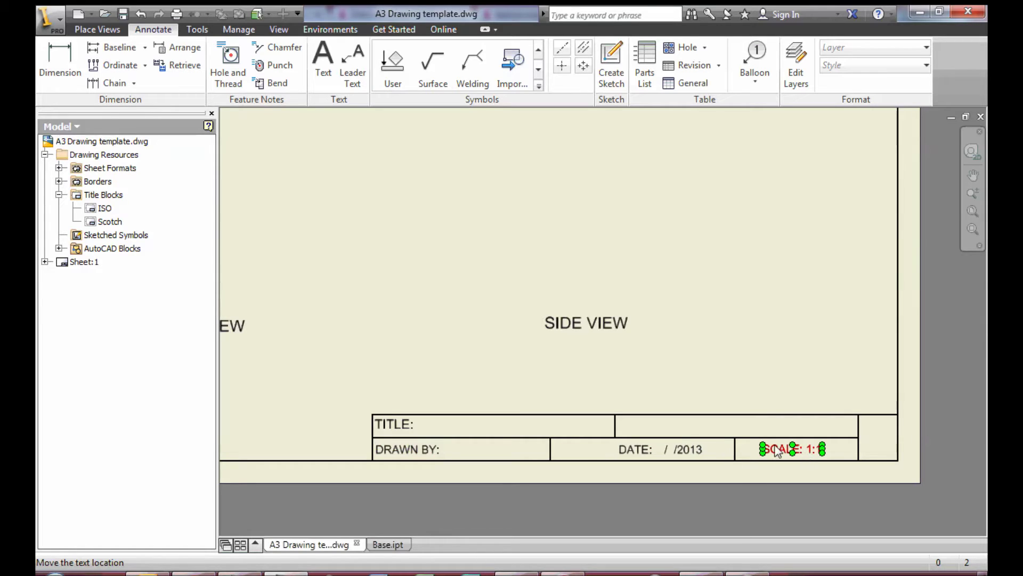
pyautogui.scroll(-3, 489, 255)
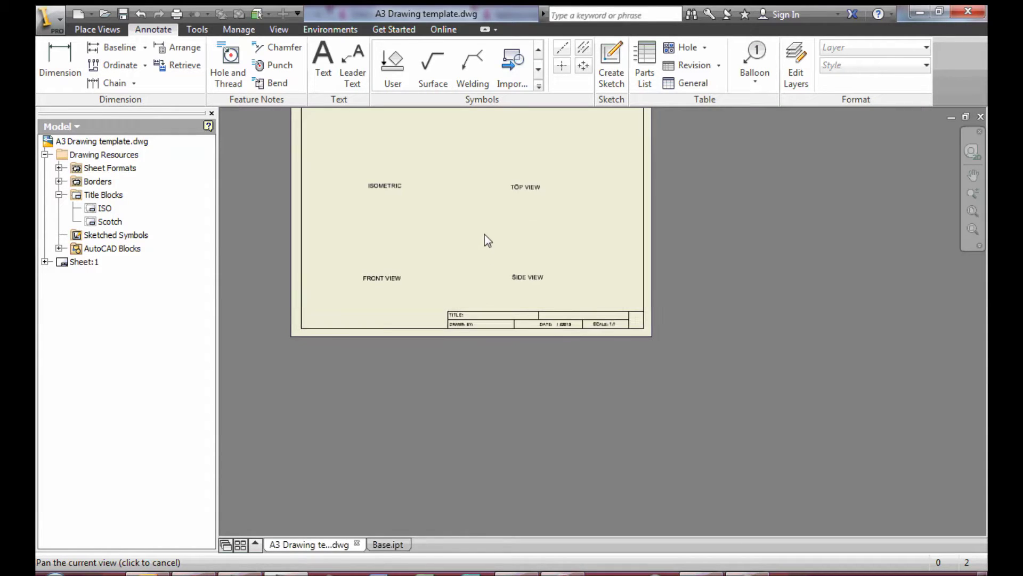
pyautogui.moveTo(484, 234); pyautogui.dragTo(583, 325)
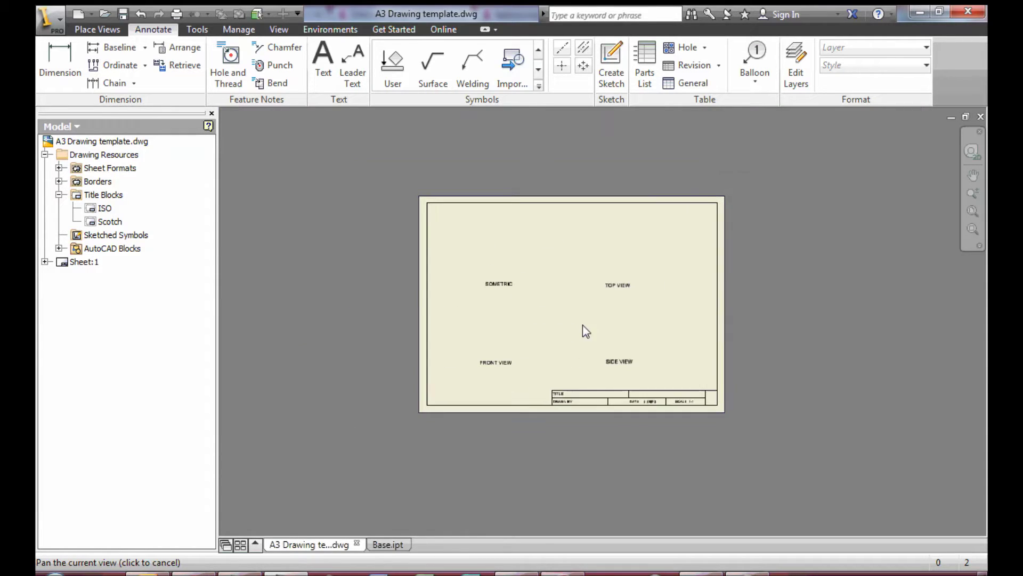
pyautogui.click(98, 29)
# Place a dimensioned 1:1 base view of Base.ipt above the TOP VIEW label.
pyautogui.click(50, 74)
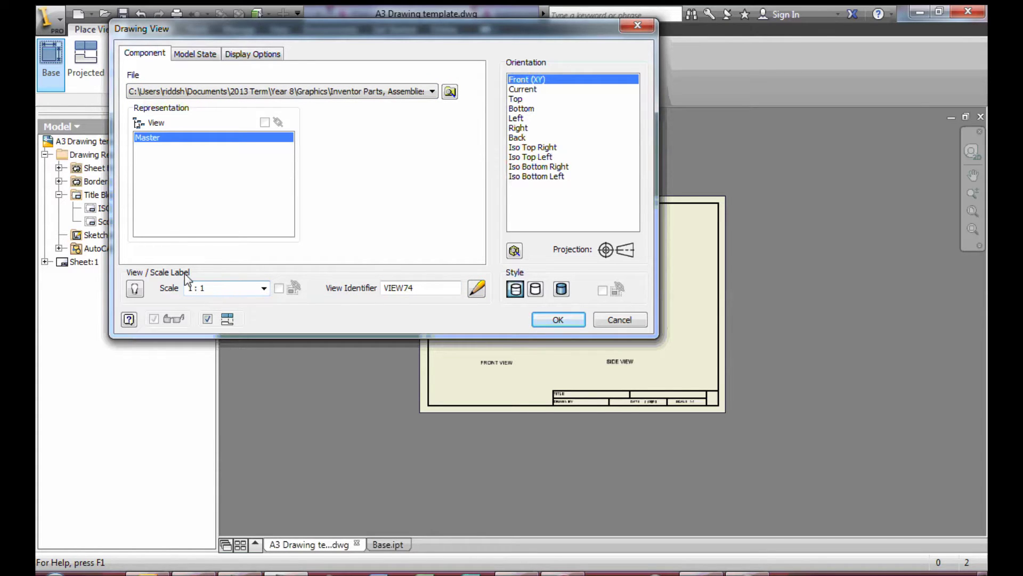
pyautogui.click(574, 319)
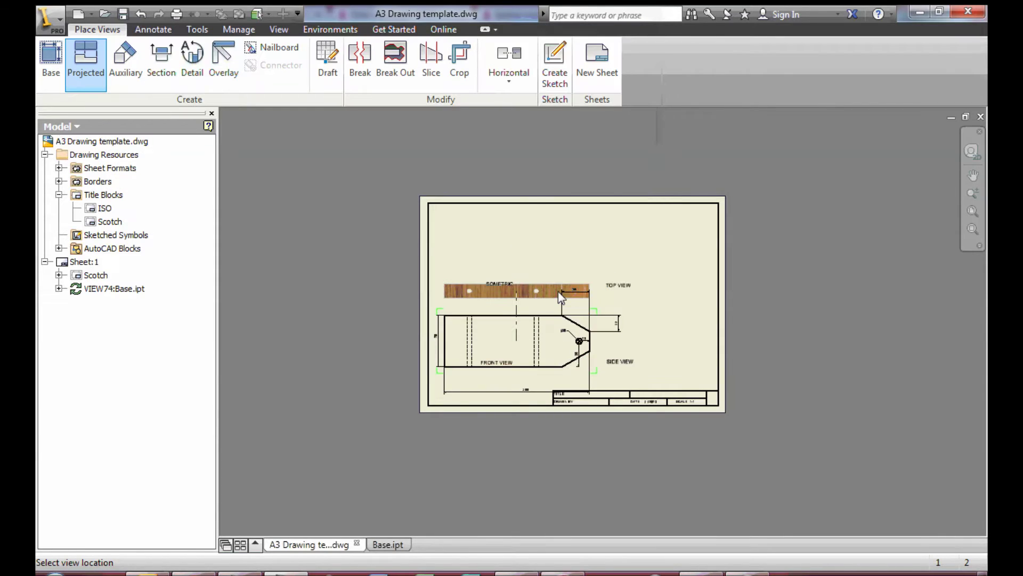
pyautogui.rightClick(536, 291)
pyautogui.click(605, 292)
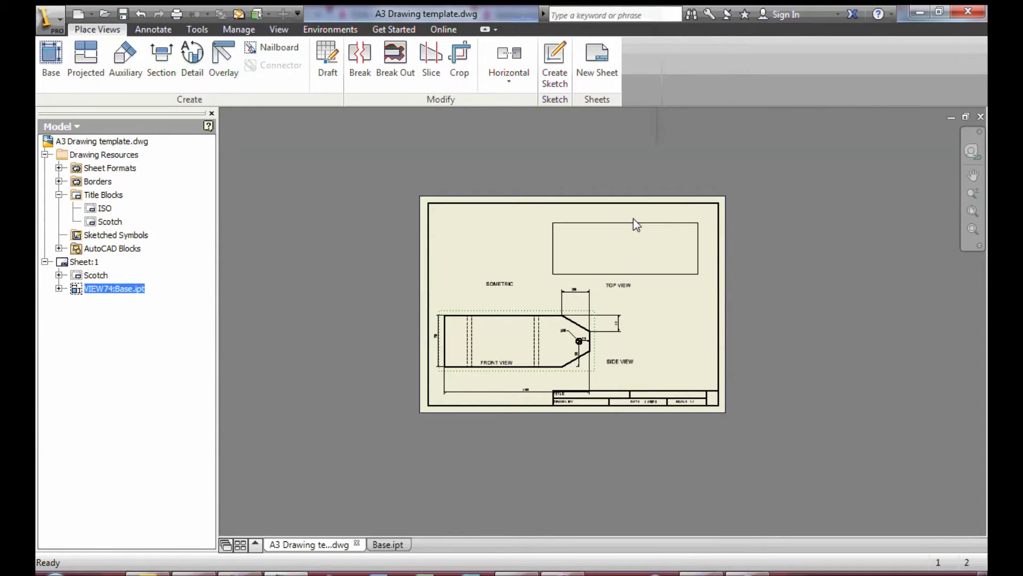
pyautogui.click(636, 224)
# Move the 38, 22 and 15 dimensions closer to the top view's edges.
pyautogui.scroll(-3, 673, 177)
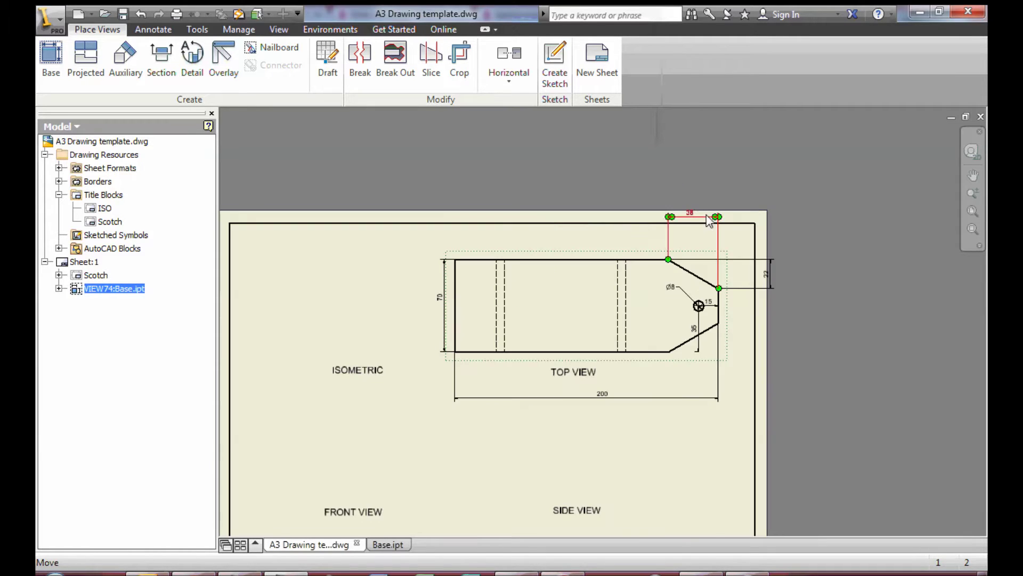
pyautogui.scroll(-3, 709, 221)
pyautogui.scroll(-2, 674, 195)
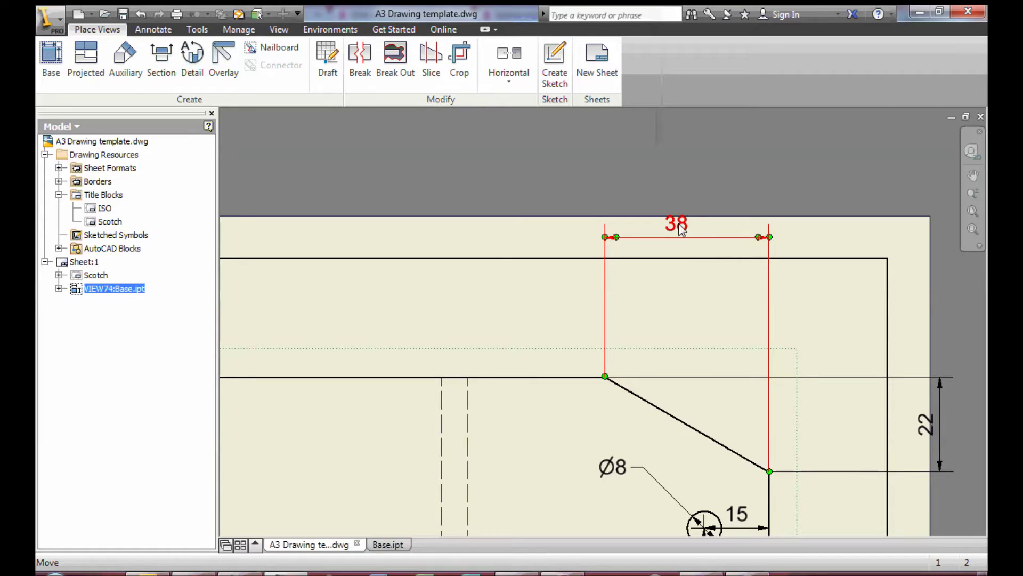
pyautogui.moveTo(680, 224); pyautogui.dragTo(687, 350)
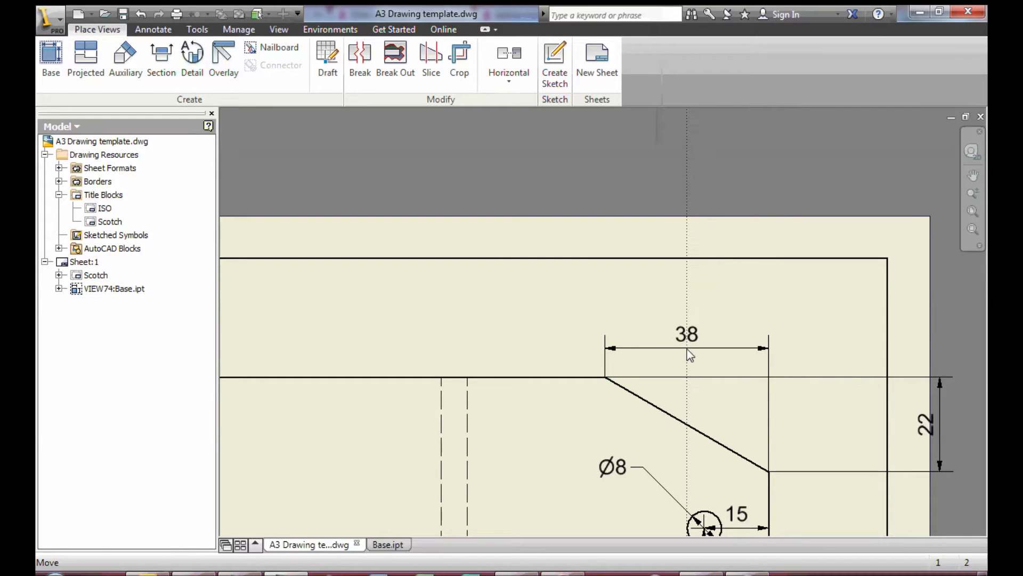
pyautogui.moveTo(940, 427); pyautogui.dragTo(812, 427)
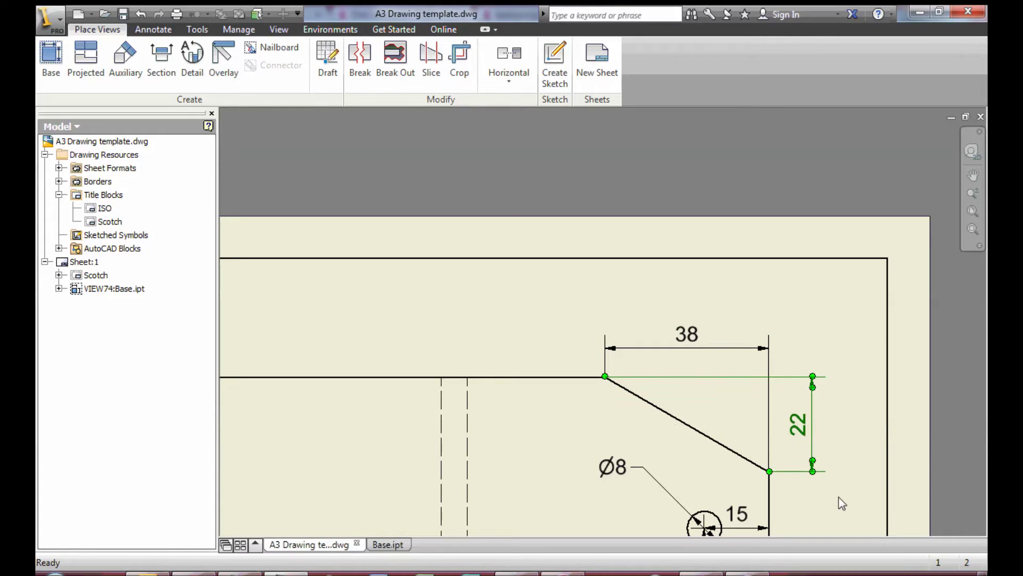
pyautogui.moveTo(760, 491); pyautogui.dragTo(786, 311, button='middle')
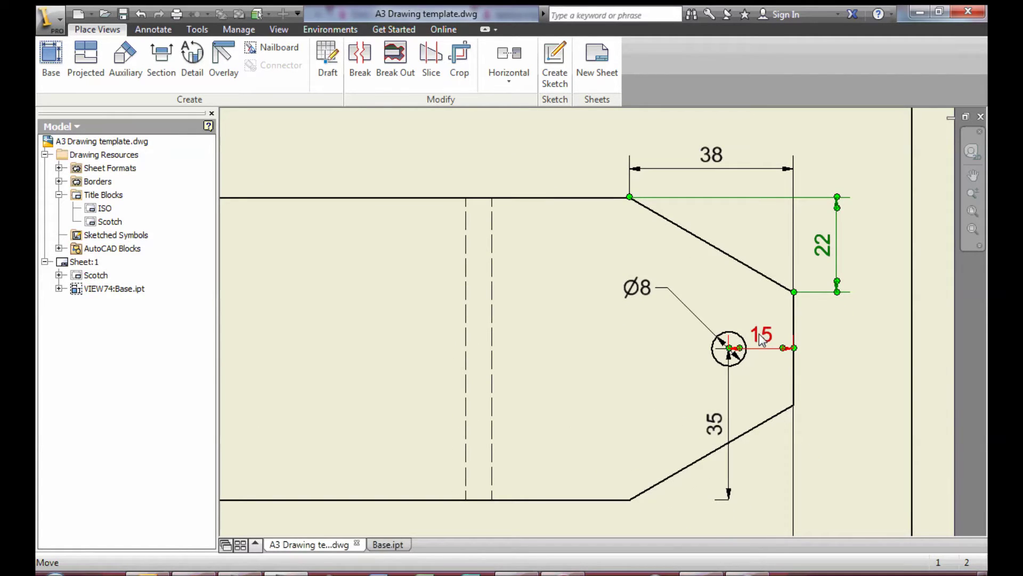
pyautogui.moveTo(761, 340); pyautogui.dragTo(761, 239)
pyautogui.click(688, 297)
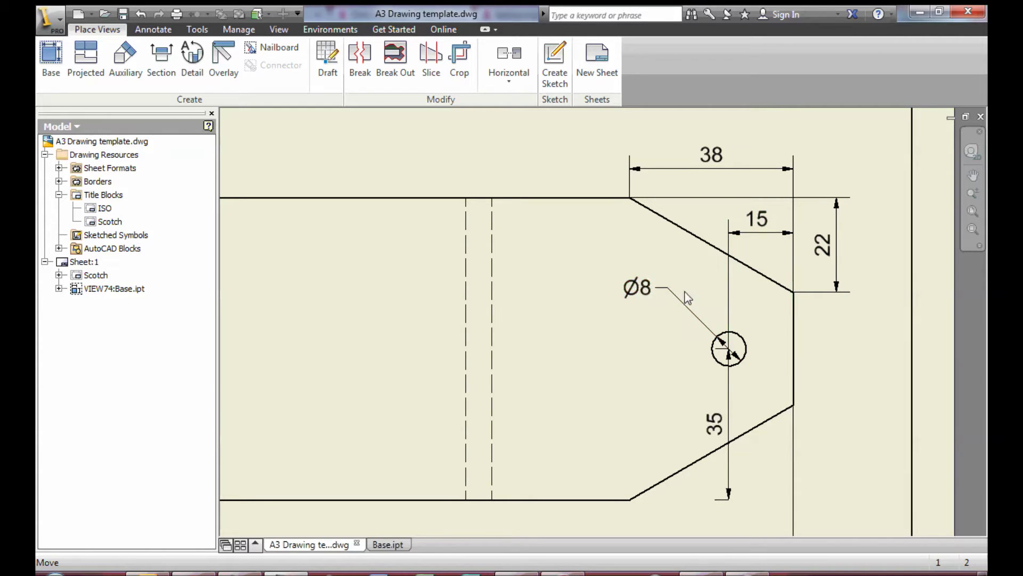
# Reposition the Ø8 label and the 35, 70 and 200 dimensions clear of the top view.
pyautogui.moveTo(688, 298); pyautogui.dragTo(811, 316)
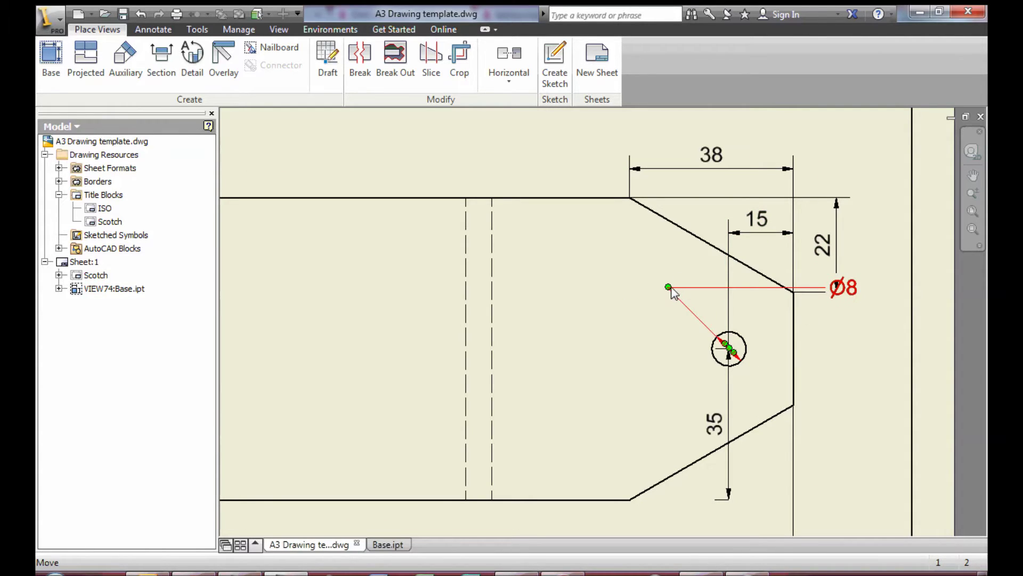
pyautogui.moveTo(670, 291); pyautogui.dragTo(830, 319)
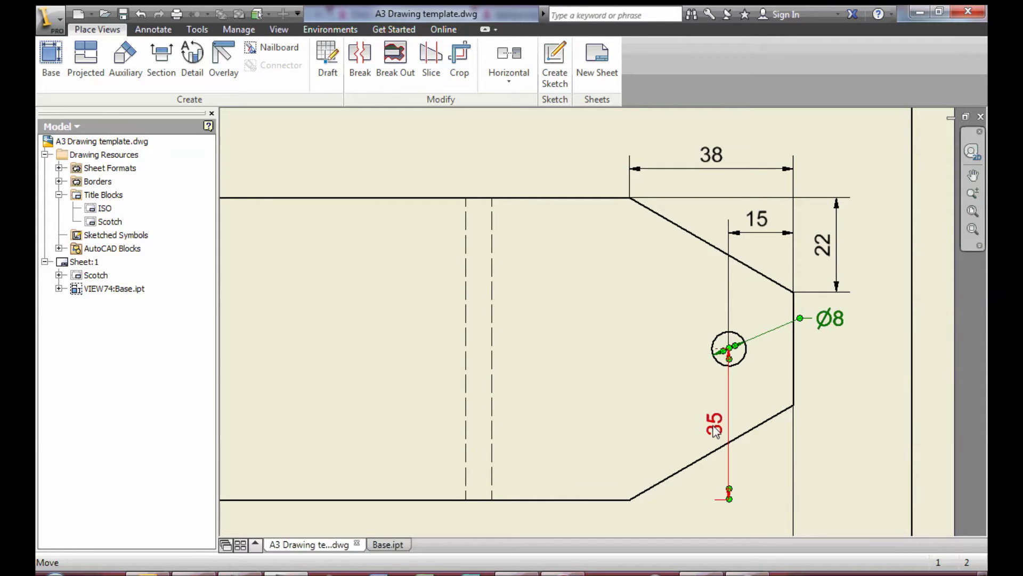
pyautogui.moveTo(716, 431); pyautogui.dragTo(829, 419)
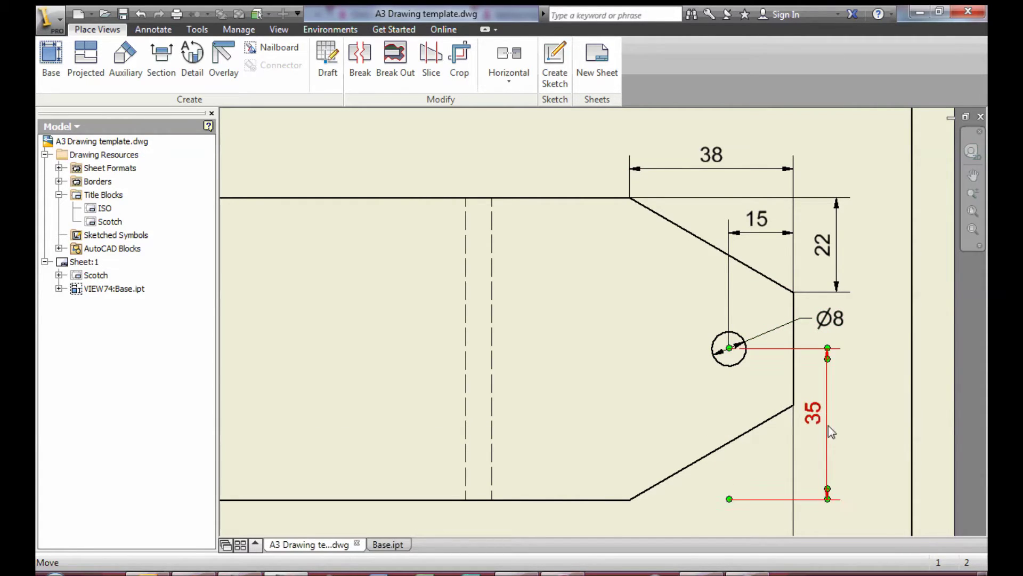
pyautogui.moveTo(518, 419); pyautogui.dragTo(482, 363, button='middle')
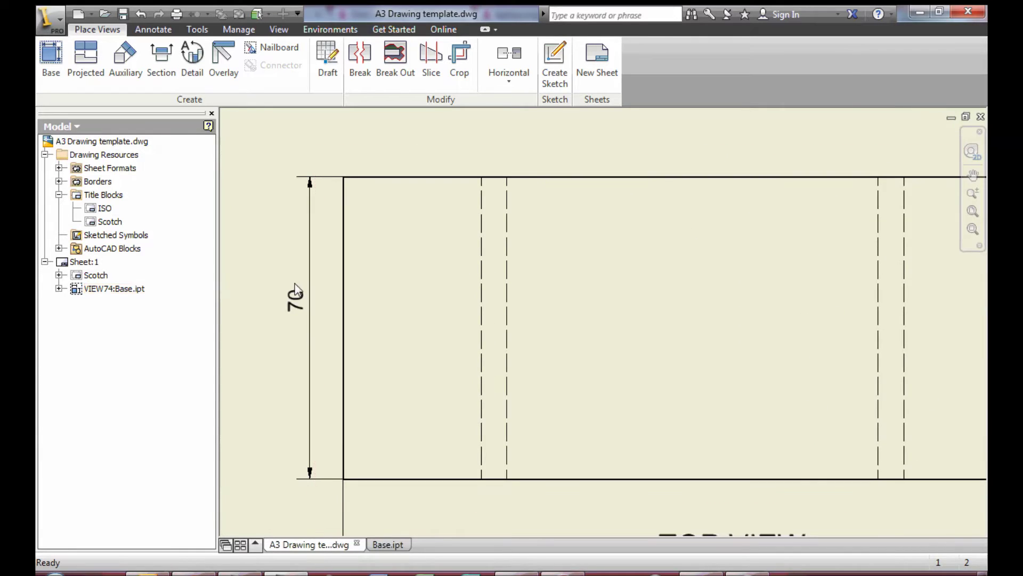
pyautogui.moveTo(304, 305); pyautogui.dragTo(308, 336)
pyautogui.moveTo(613, 418); pyautogui.dragTo(543, 232, button='middle')
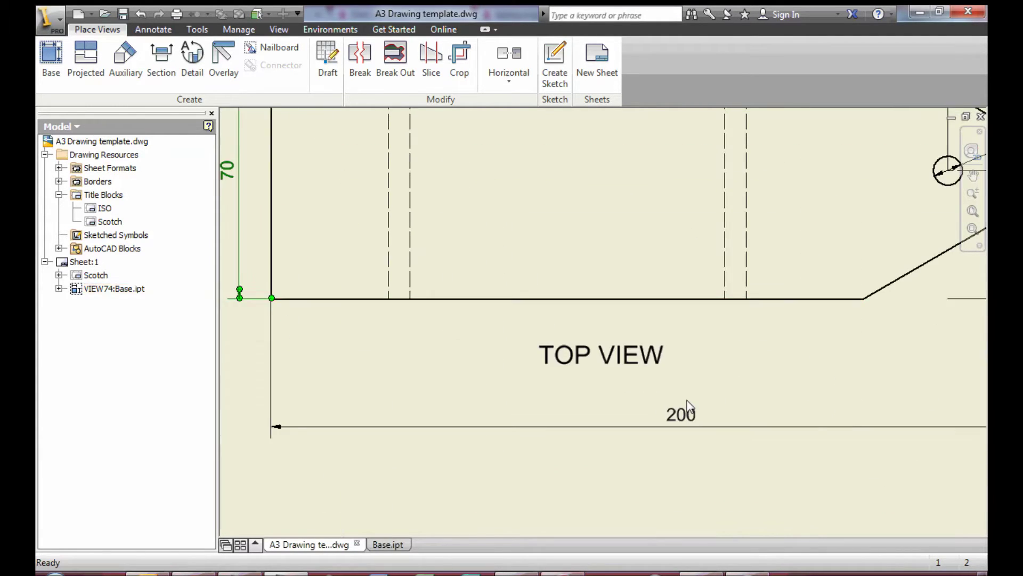
pyautogui.scroll(3, 671, 368)
pyautogui.scroll(-4, 670, 368)
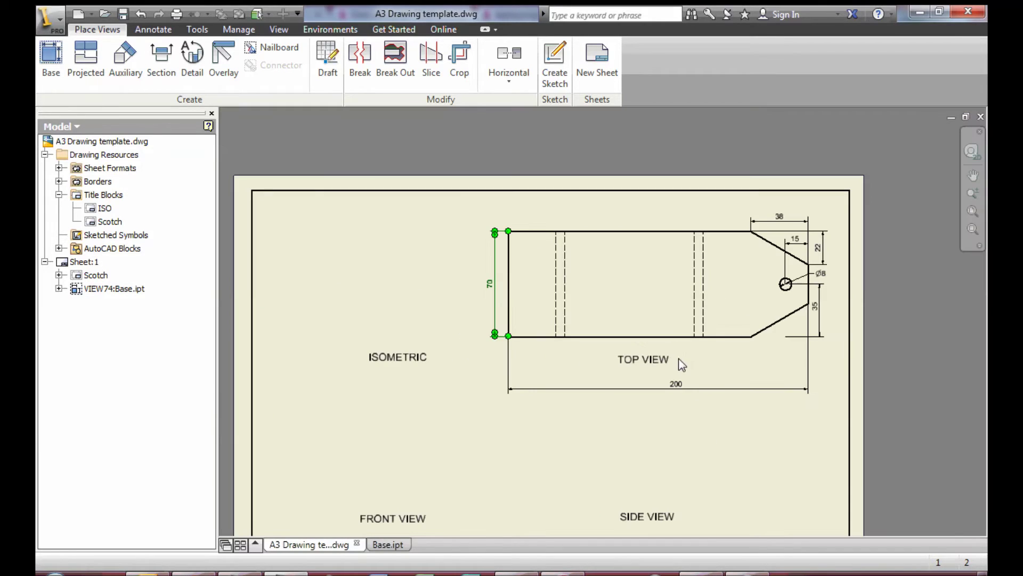
pyautogui.moveTo(670, 389); pyautogui.dragTo(659, 214)
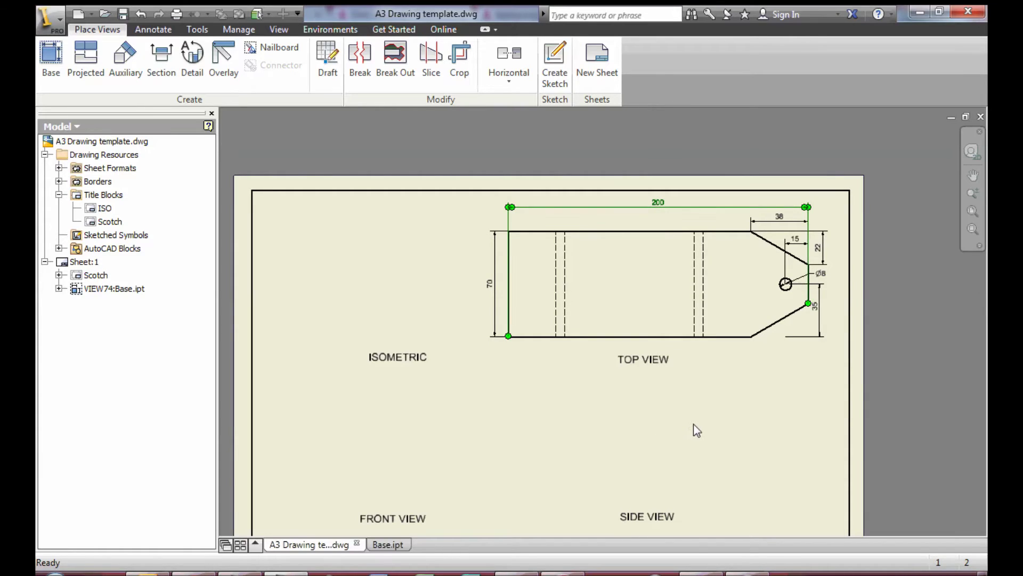
pyautogui.click(430, 264)
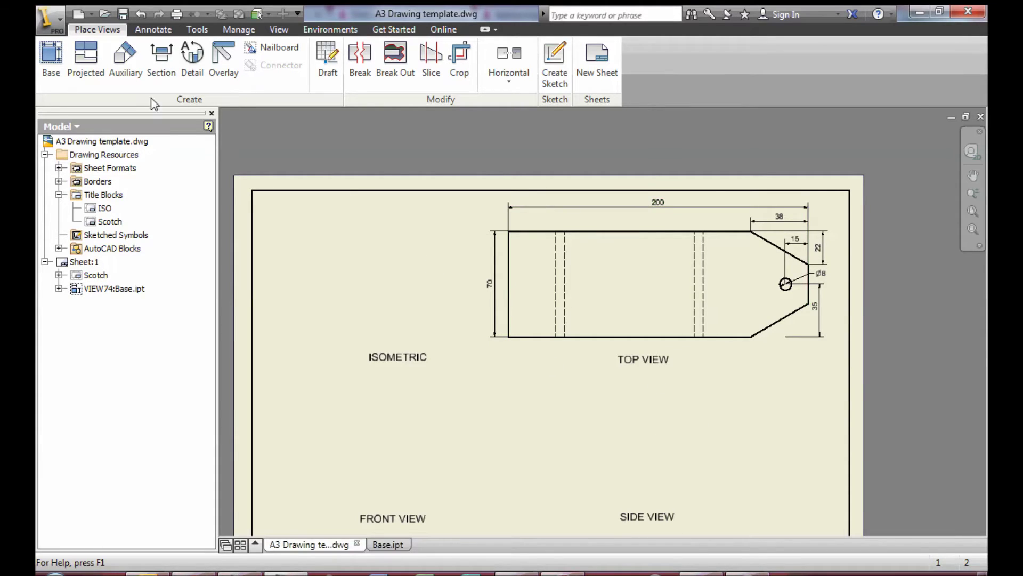
# Project a side view from the top view, placing it above the SIDE VIEW label.
pyautogui.click(86, 68)
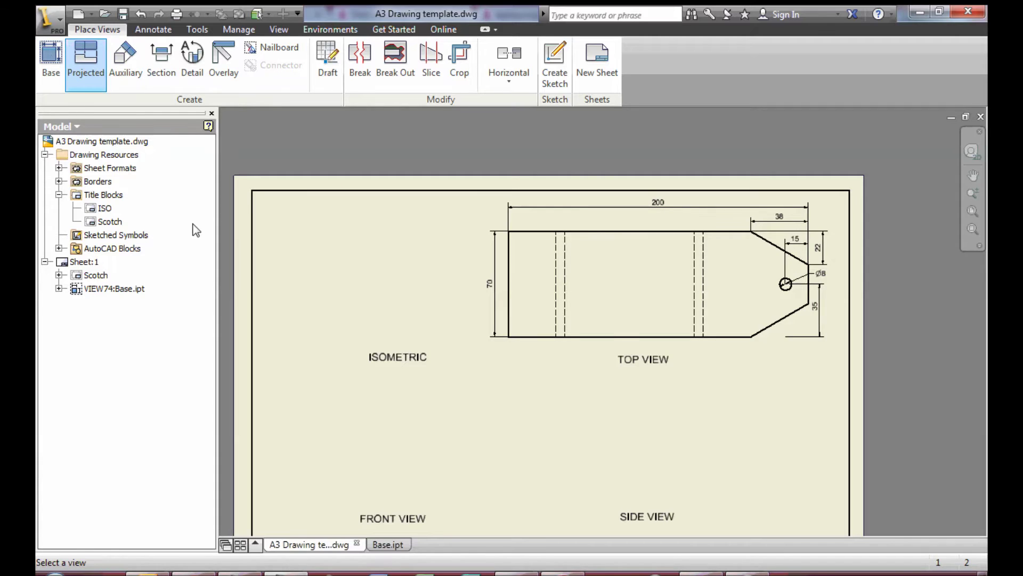
pyautogui.click(617, 328)
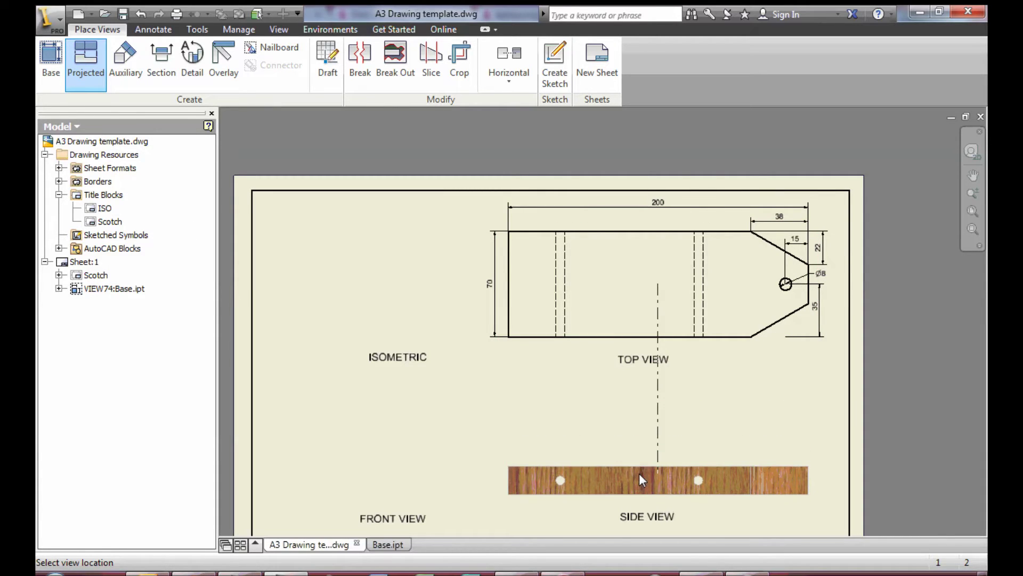
pyautogui.click(639, 474)
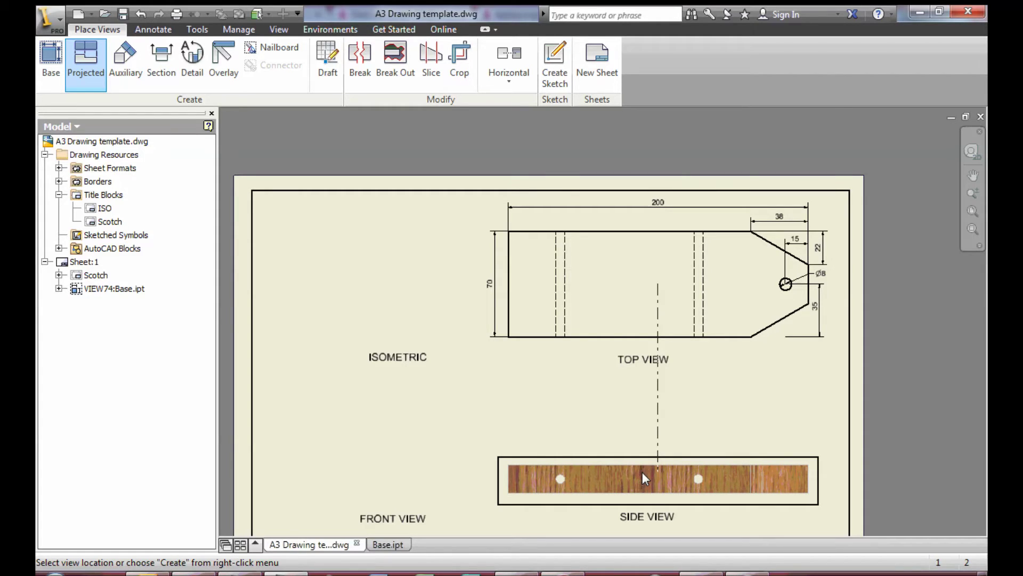
pyautogui.rightClick(644, 472)
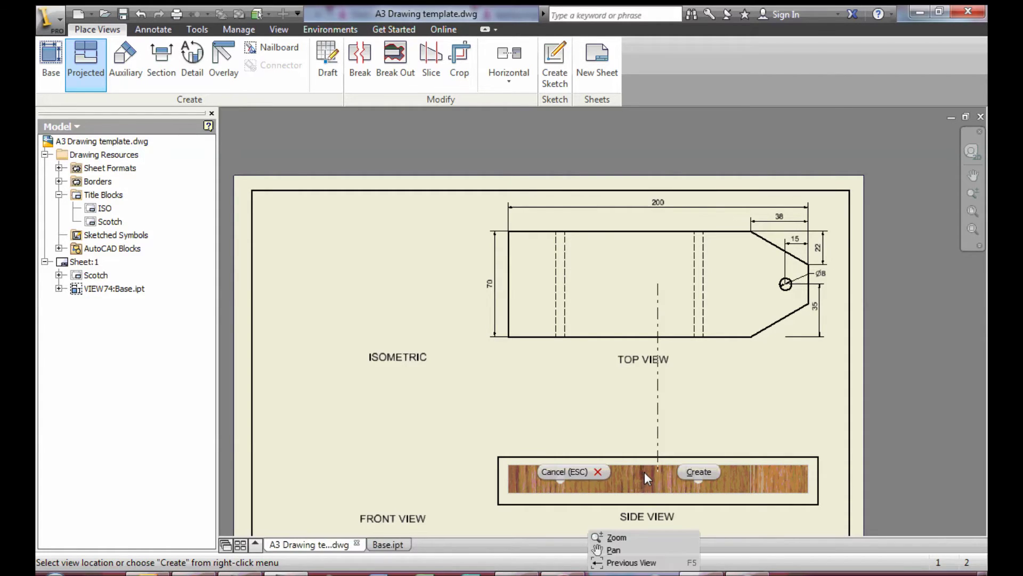
pyautogui.click(699, 471)
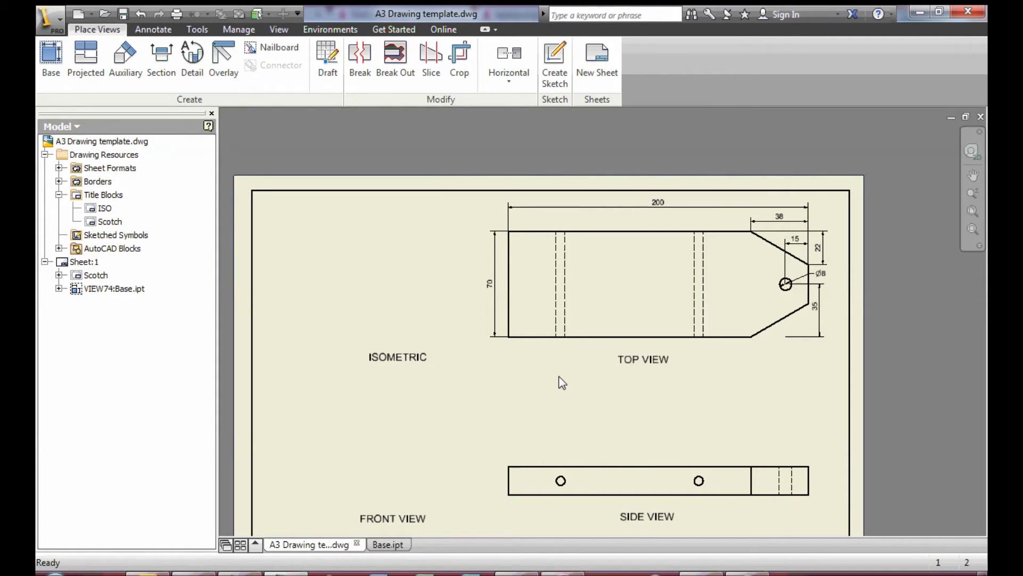
pyautogui.click(85, 70)
# Project front and isometric views from the side view, then move the isometric view toward the centre.
pyautogui.click(532, 474)
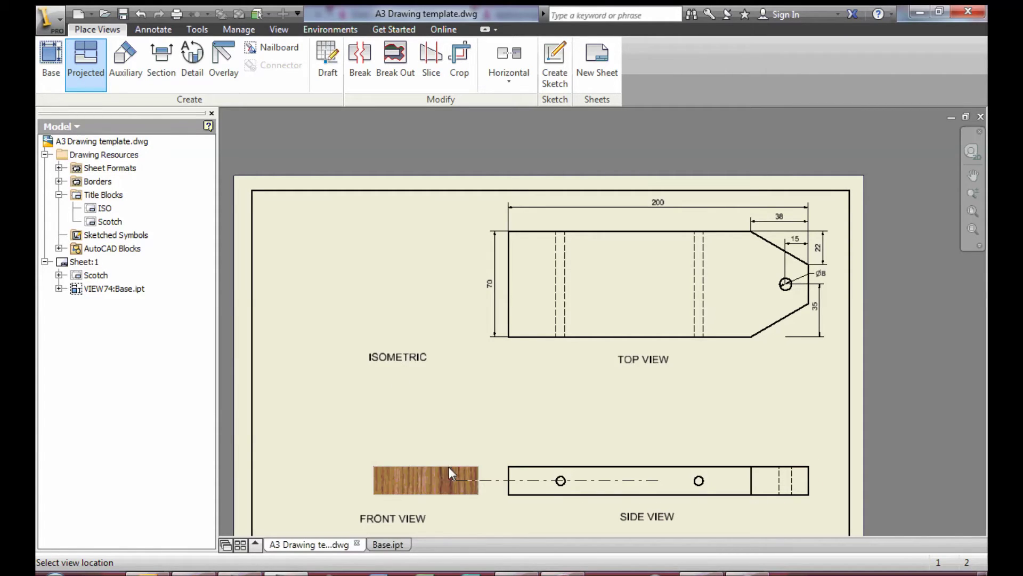
pyautogui.click(413, 472)
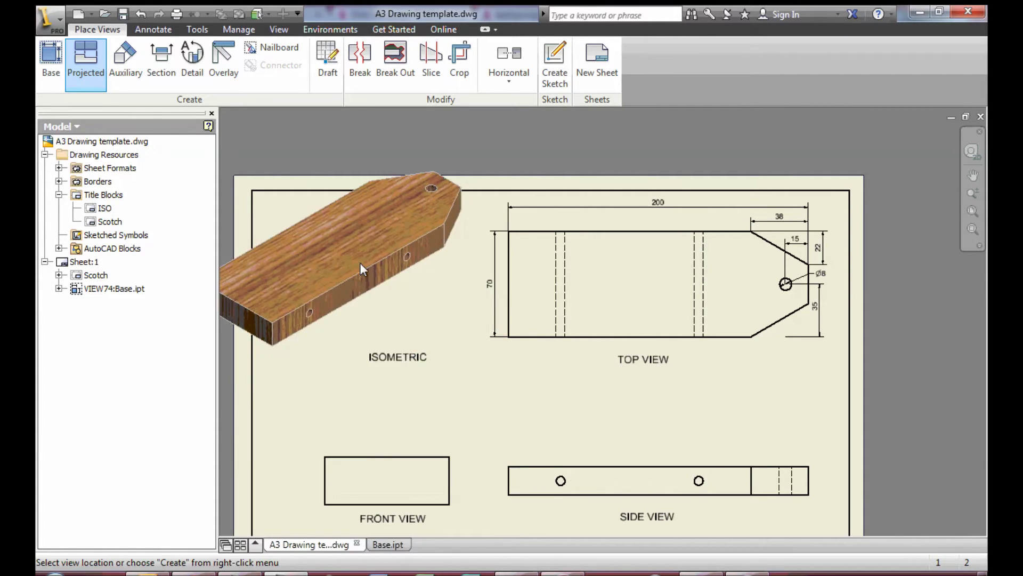
pyautogui.click(360, 262)
pyautogui.rightClick(360, 261)
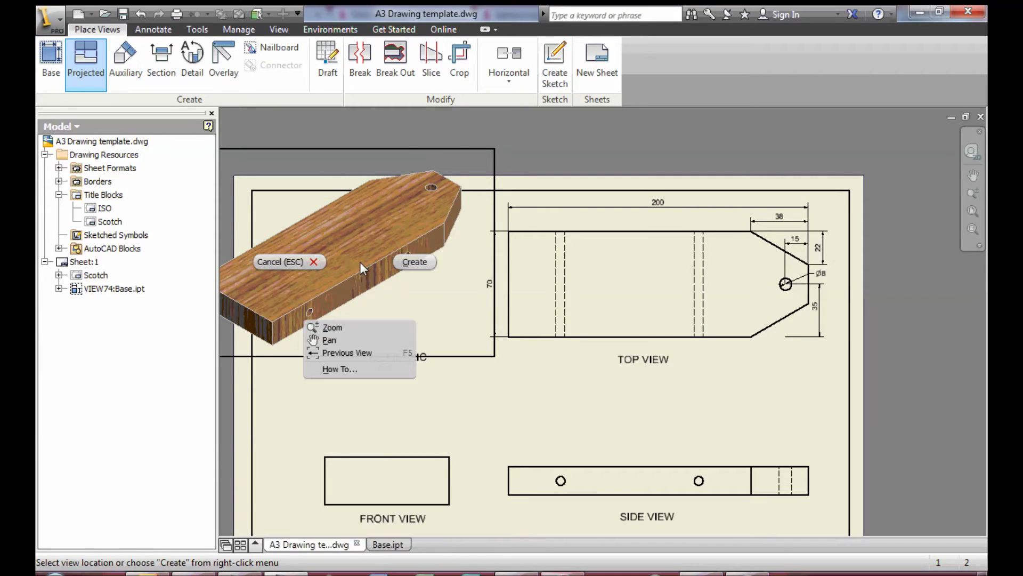
pyautogui.click(410, 261)
pyautogui.moveTo(432, 354); pyautogui.dragTo(632, 400, button='middle')
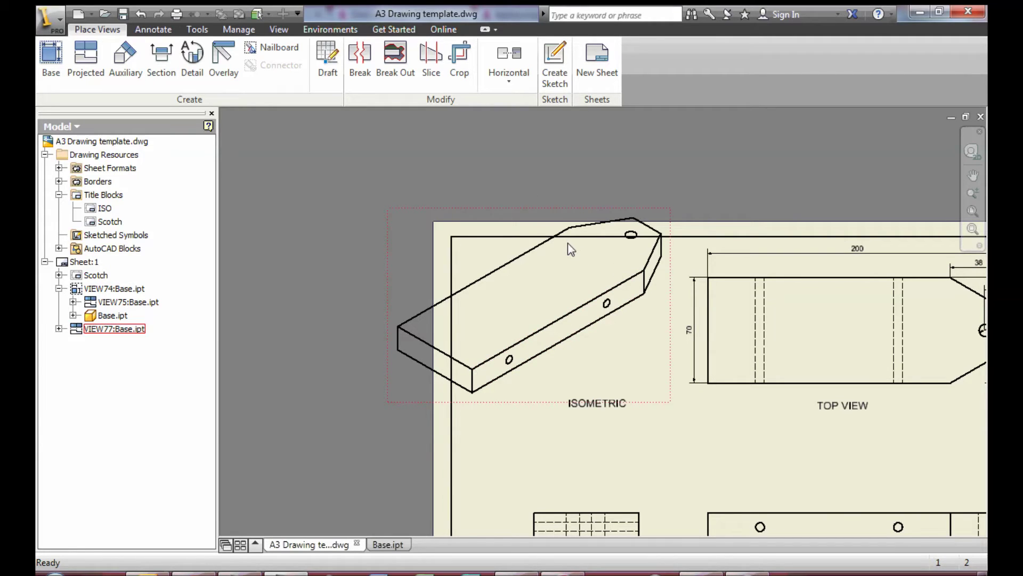
pyautogui.rightClick(582, 347)
# Rescale the isometric view to 1/2 and reposition it with its ISOMETRIC label.
pyautogui.click(578, 276)
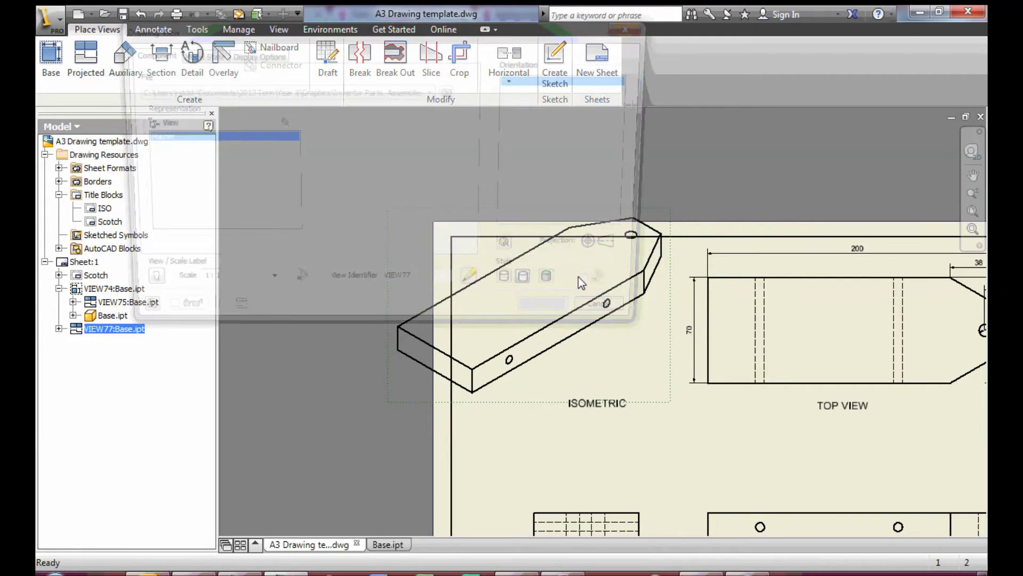
pyautogui.click(263, 288)
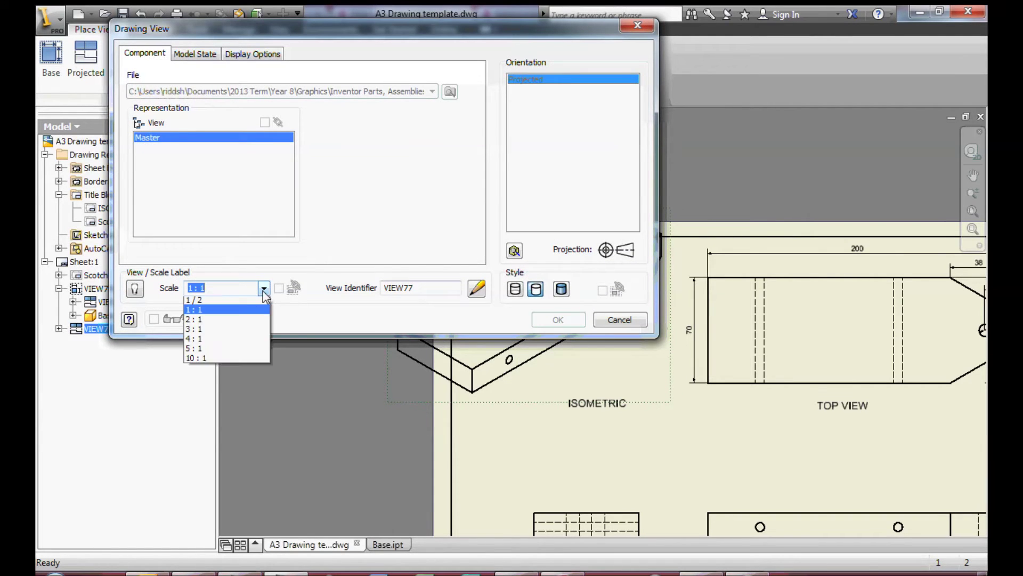
pyautogui.click(194, 300)
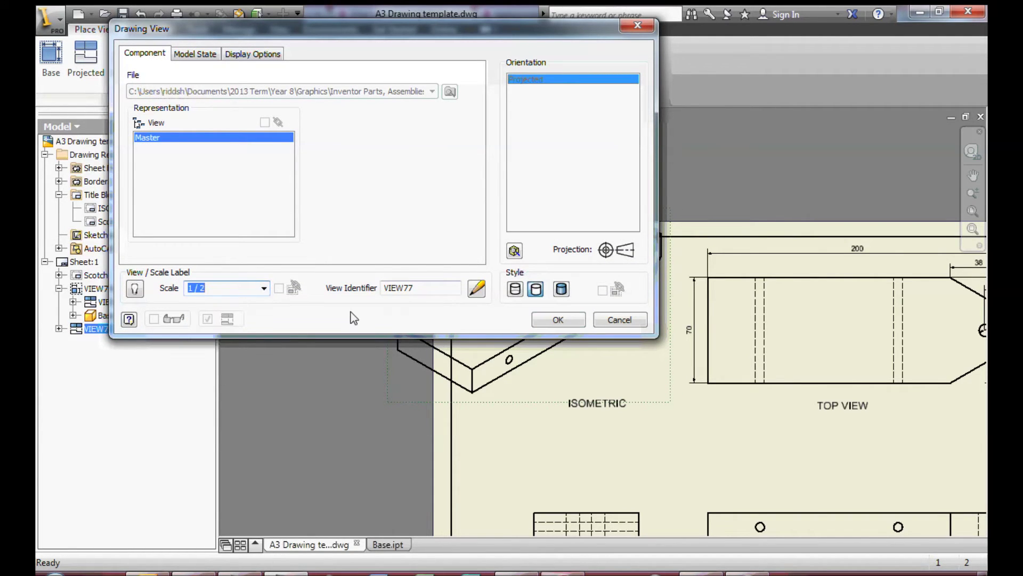
pyautogui.click(546, 323)
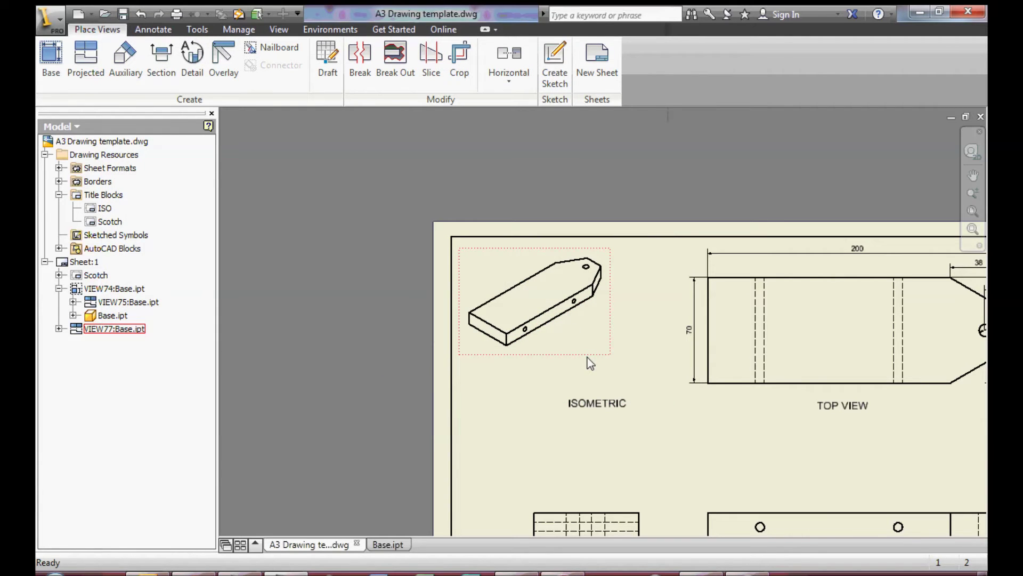
pyautogui.moveTo(591, 363); pyautogui.dragTo(602, 407)
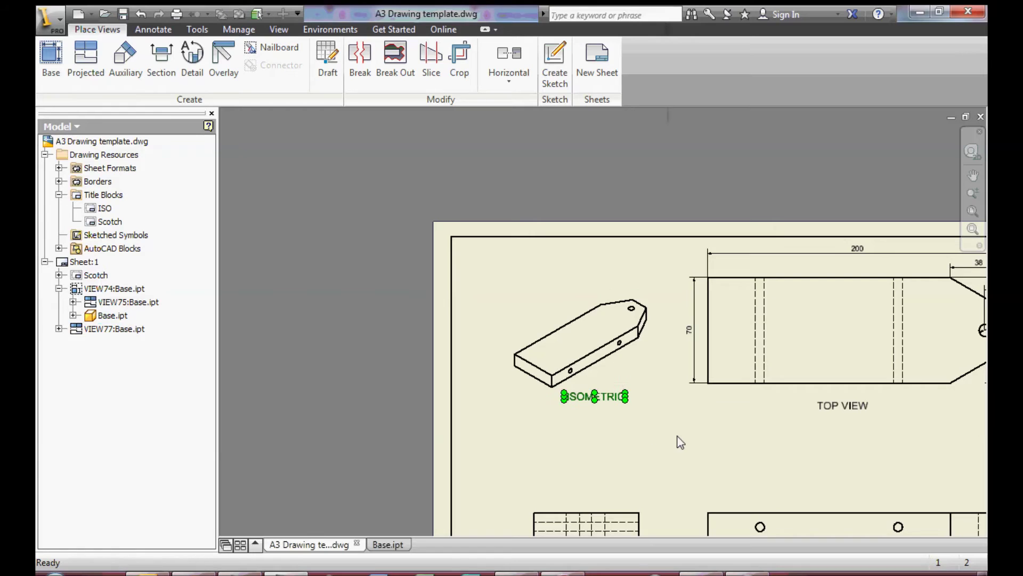
pyautogui.moveTo(658, 423)
pyautogui.mouseDown(button='middle')
pyautogui.moveTo(549, 342)
pyautogui.moveTo(473, 213)
pyautogui.moveTo(475, 190)
pyautogui.mouseUp(button='middle')
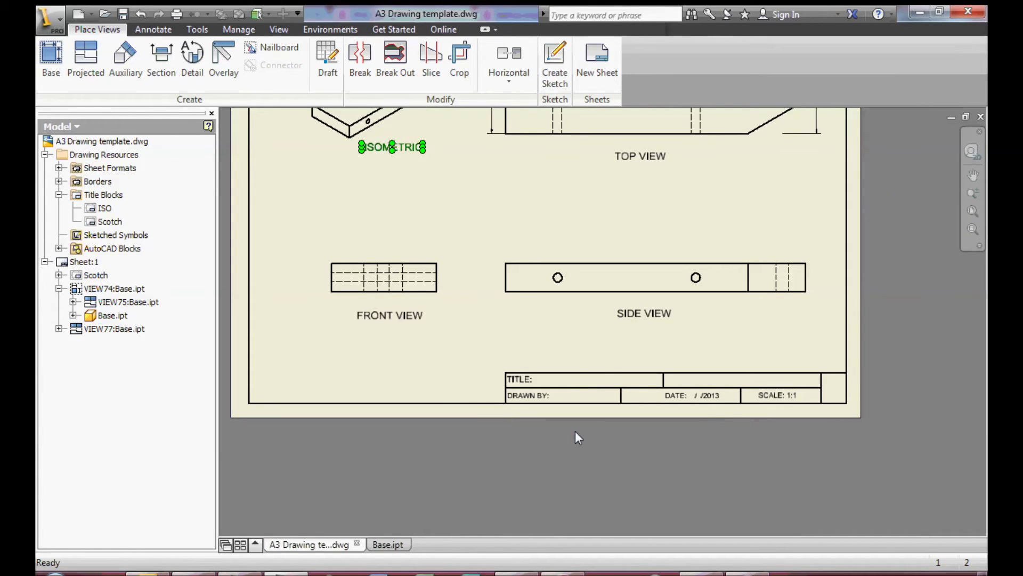
# Change the title block's TITLE text to 'A DRAWING TITLE'.
pyautogui.press('Escape')
pyautogui.scroll(-2, 529, 391)
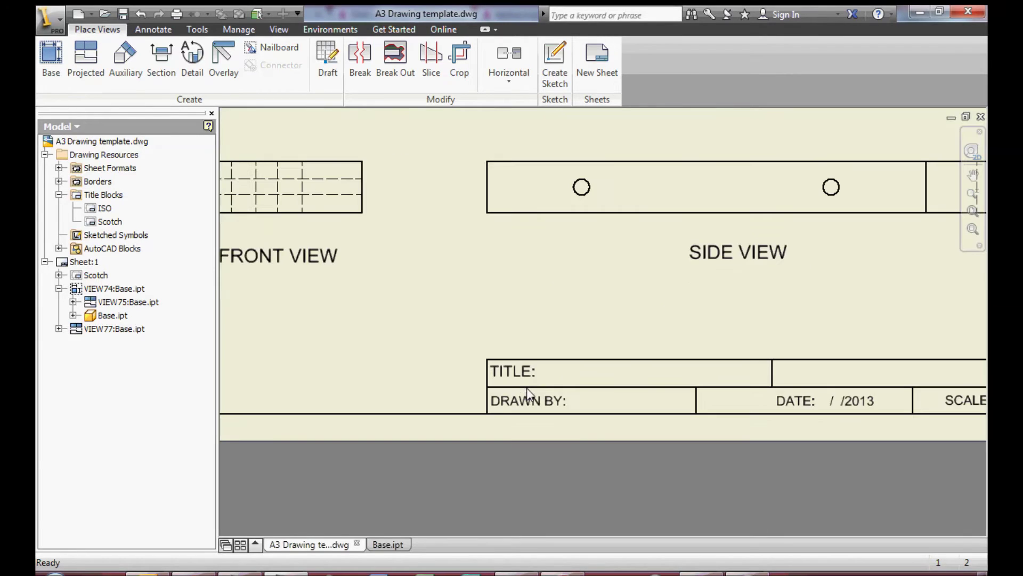
pyautogui.moveTo(657, 382); pyautogui.dragTo(539, 391, button='middle')
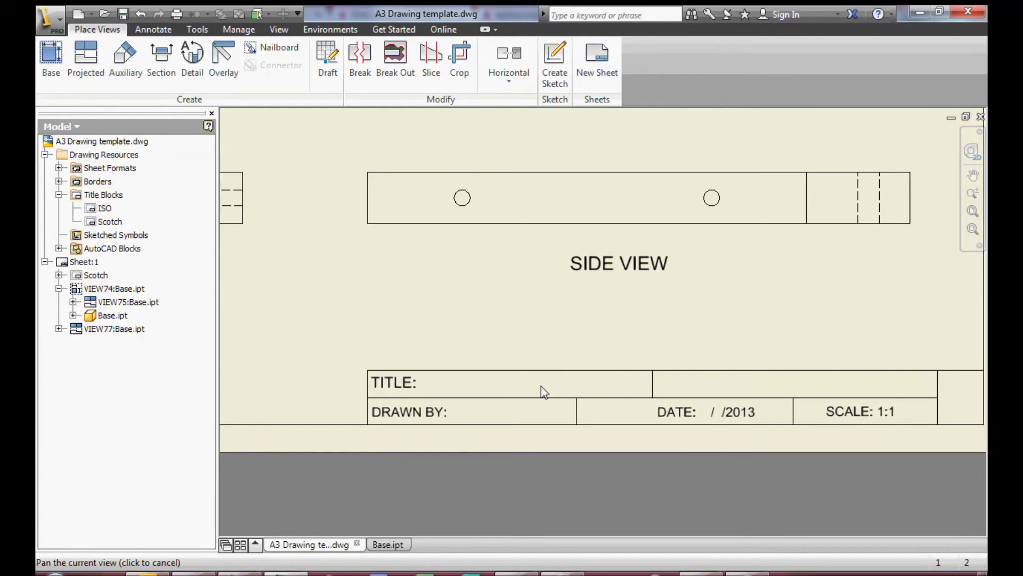
pyautogui.click(393, 383)
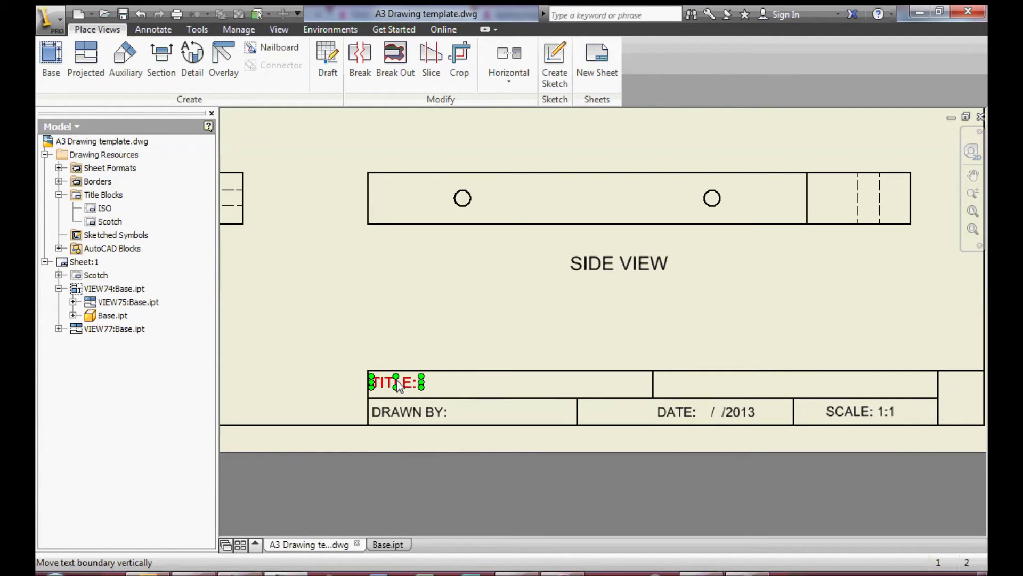
pyautogui.doubleClick(397, 386)
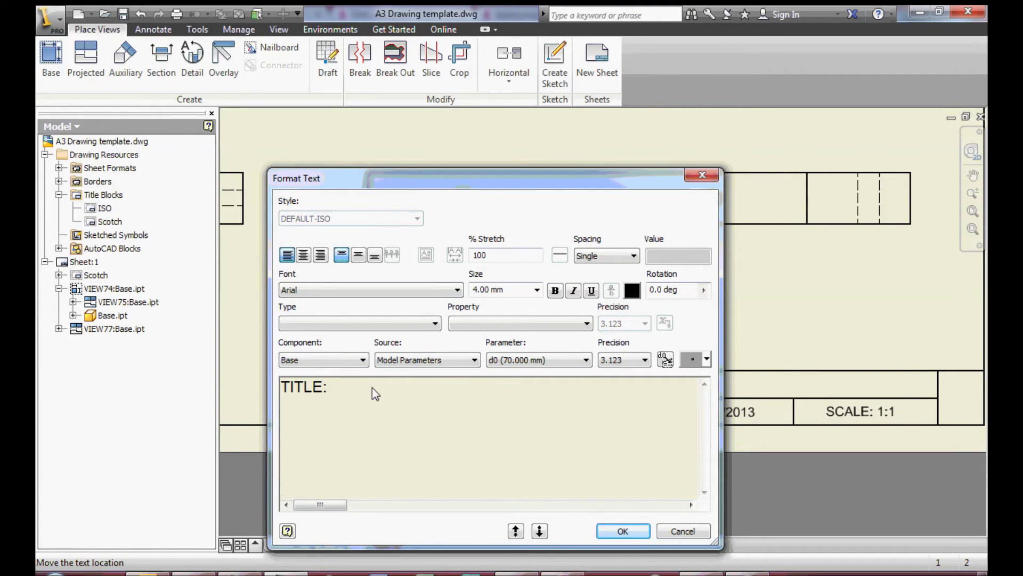
pyautogui.write('A')
pyautogui.write(' DRAI')
pyautogui.write('WING')
pyautogui.write(' TIT')
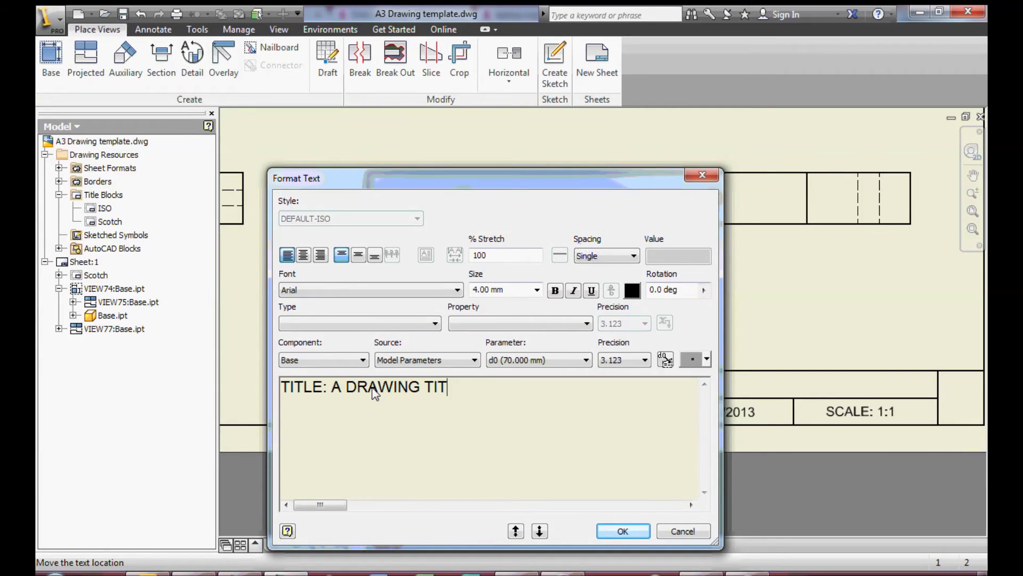
pyautogui.write('LE')
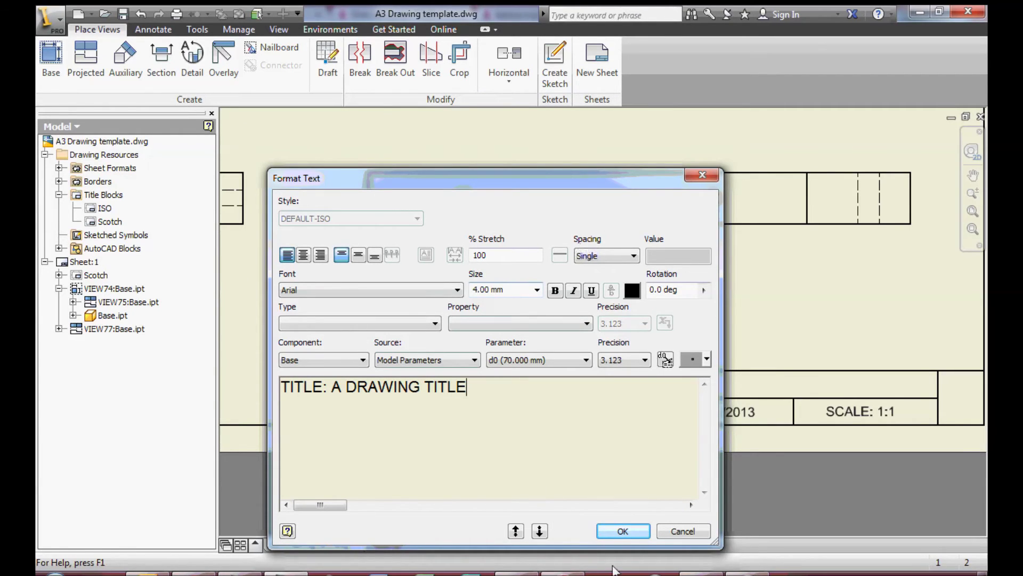
pyautogui.click(619, 531)
# Enter 'A STUDENT' in the title block's drawn-by field and view the full sheet.
pyautogui.click(423, 410)
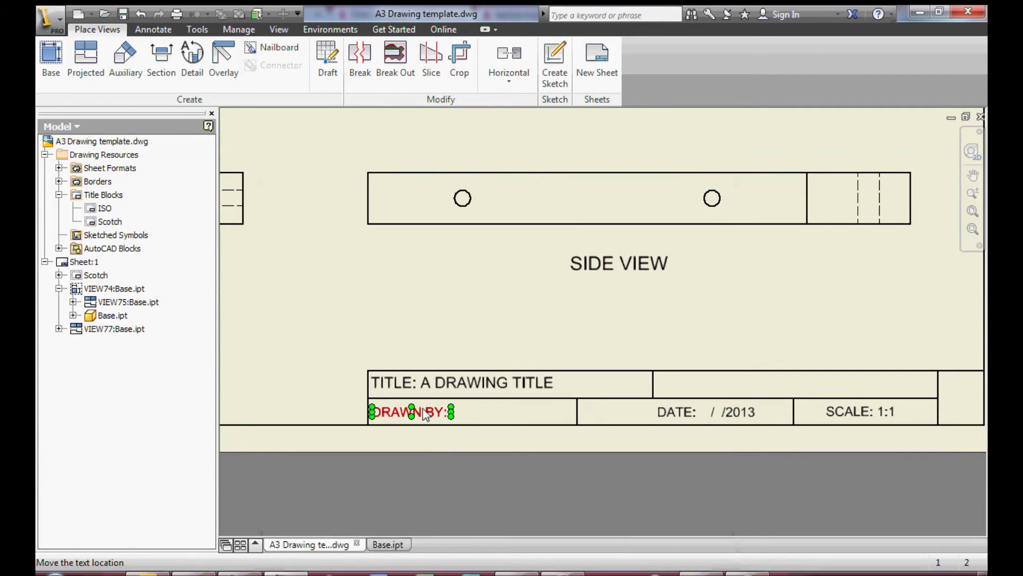
pyautogui.doubleClick(428, 407)
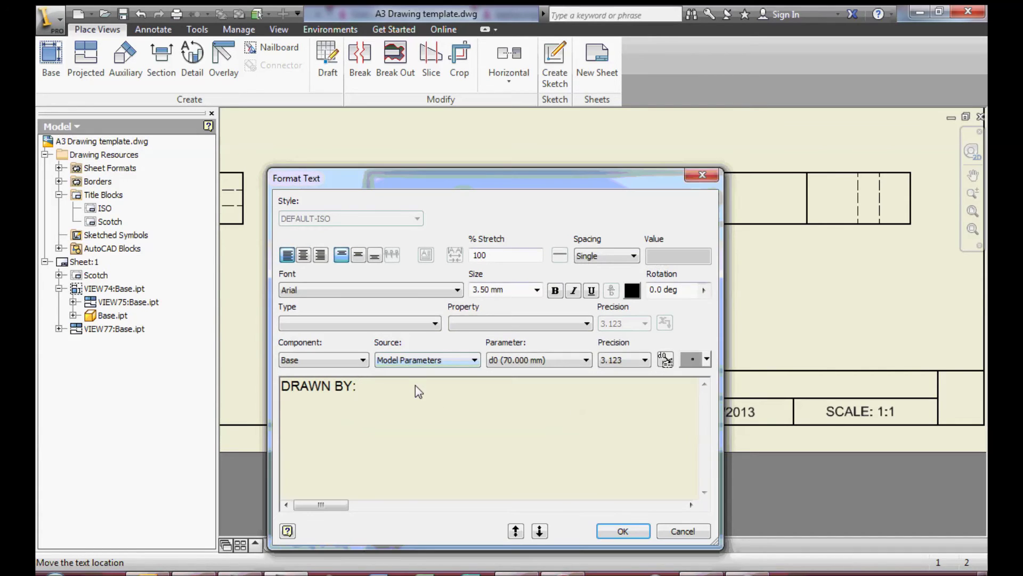
pyautogui.write('A STUDENT')
pyautogui.click(622, 531)
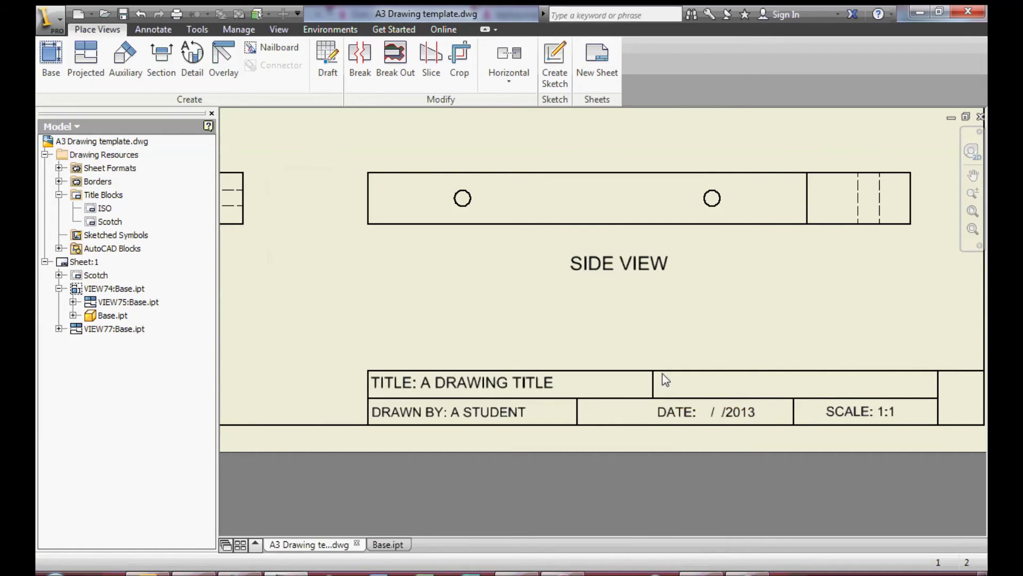
pyautogui.scroll(-3, 586, 373)
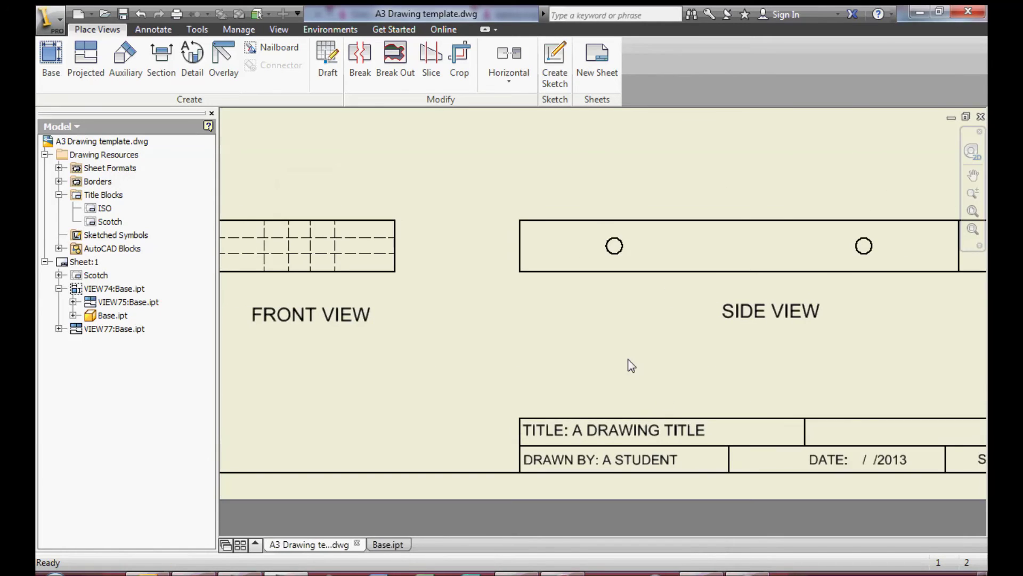
pyautogui.scroll(-3, 629, 361)
pyautogui.moveTo(634, 351); pyautogui.dragTo(613, 472, button='middle')
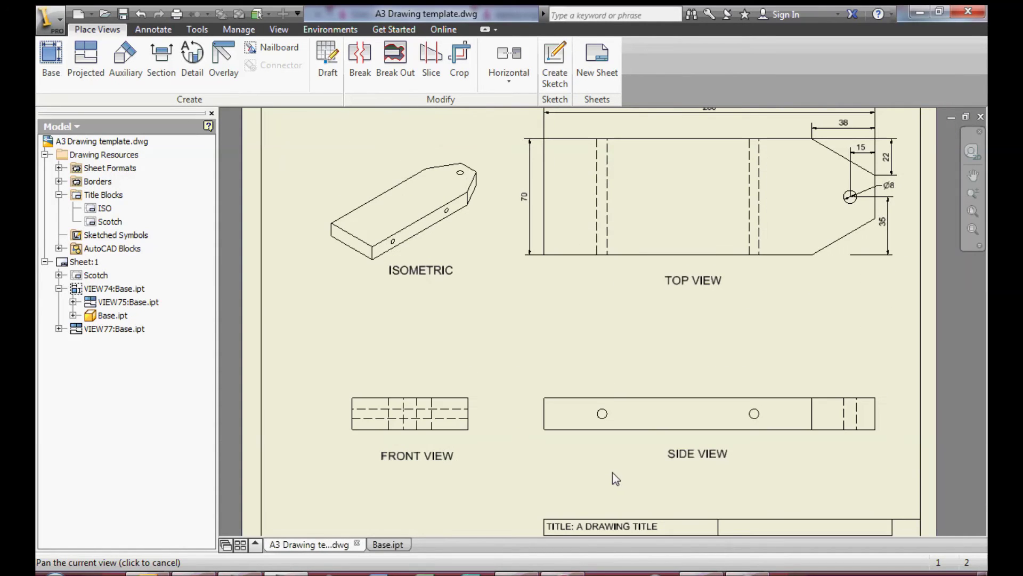
pyautogui.moveTo(628, 370)
pyautogui.mouseDown(button='middle')
pyautogui.moveTo(601, 382)
pyautogui.moveTo(590, 404)
pyautogui.moveTo(601, 397)
pyautogui.mouseUp(button='middle')
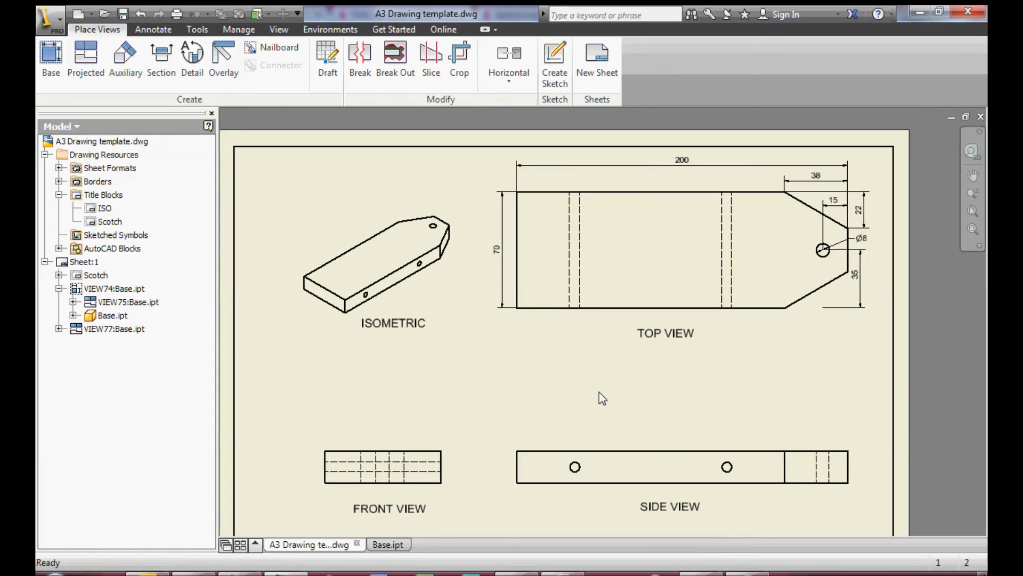
# Dimension the front view's left edge with a 19 thickness dimension.
pyautogui.click(156, 30)
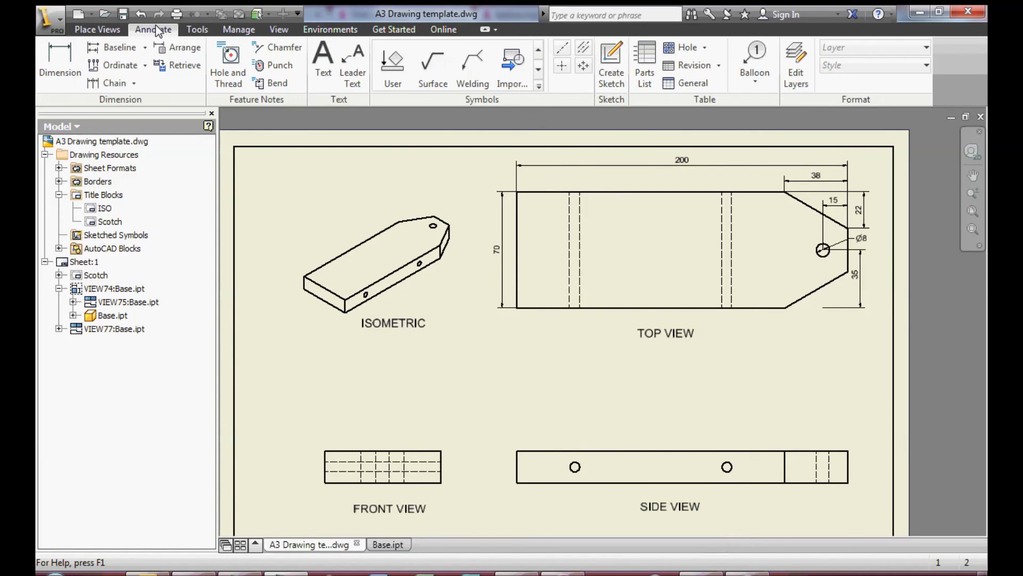
pyautogui.click(58, 68)
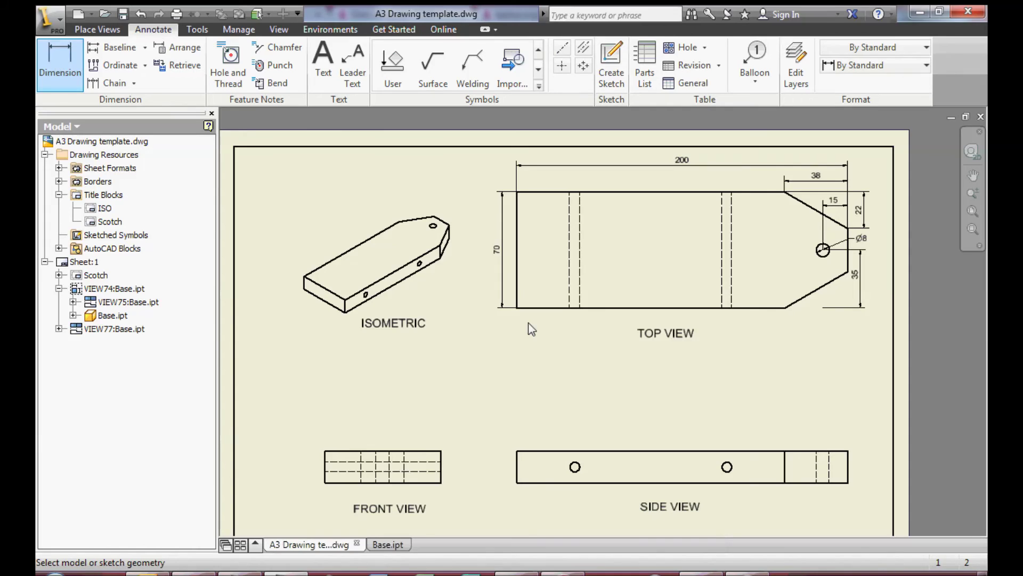
pyautogui.scroll(5, 321, 458)
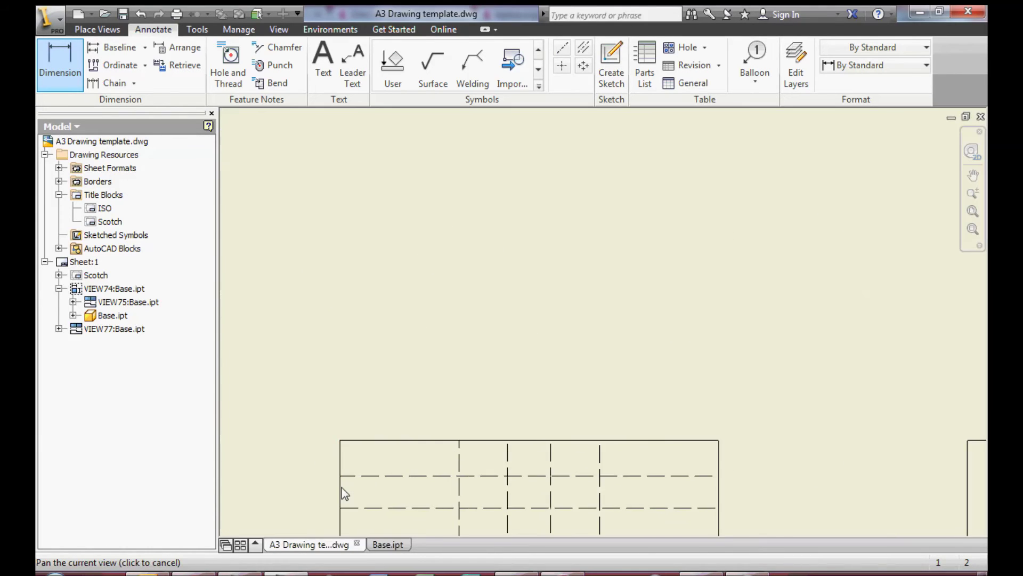
pyautogui.moveTo(345, 494); pyautogui.dragTo(376, 354, button='middle')
pyautogui.click(376, 324)
pyautogui.click(299, 356)
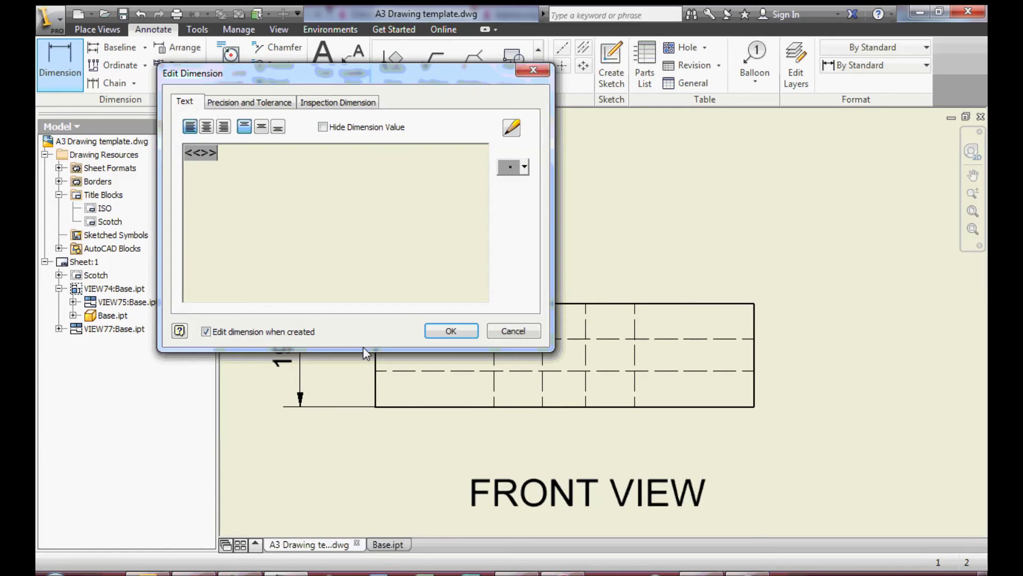
pyautogui.click(451, 331)
pyautogui.scroll(3, 800, 456)
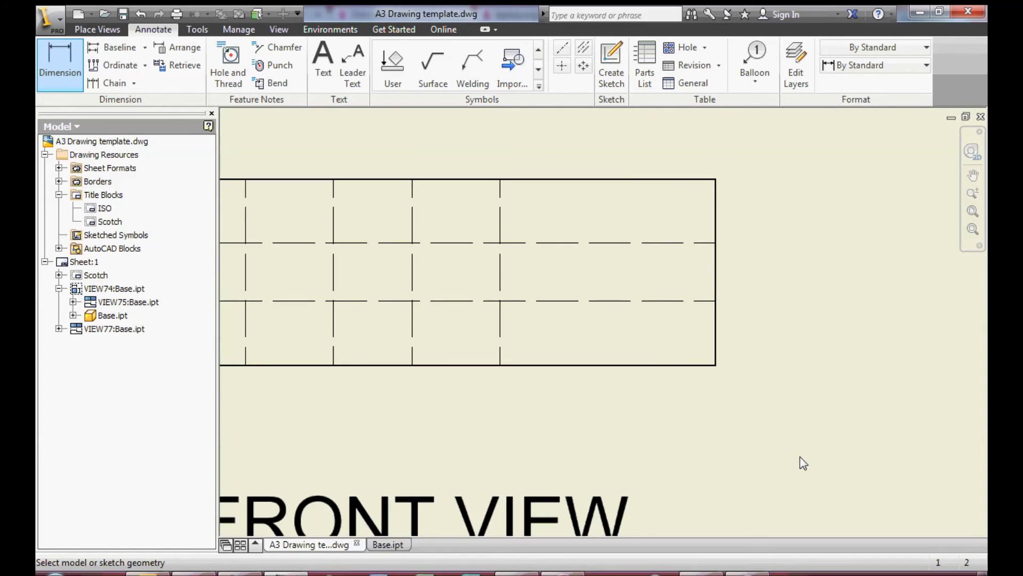
pyautogui.scroll(-4, 801, 456)
pyautogui.moveTo(801, 456)
pyautogui.mouseDown(button='middle')
pyautogui.moveTo(483, 367)
pyautogui.moveTo(343, 350)
pyautogui.moveTo(296, 328)
pyautogui.moveTo(366, 372)
pyautogui.mouseUp(button='middle')
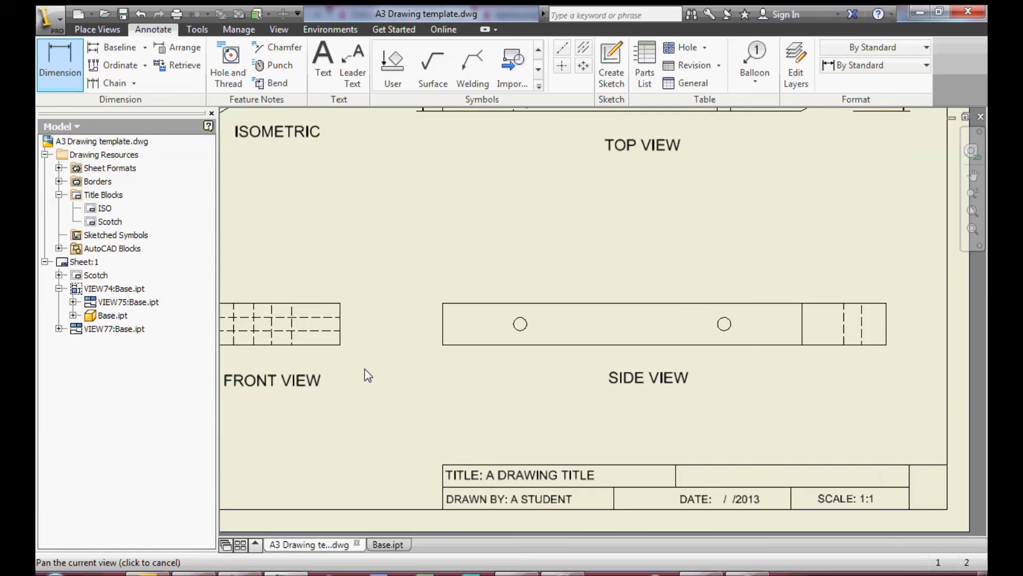
# Place centre marks on the left side-view hole and the top view's Ø8 hole.
pyautogui.click(562, 65)
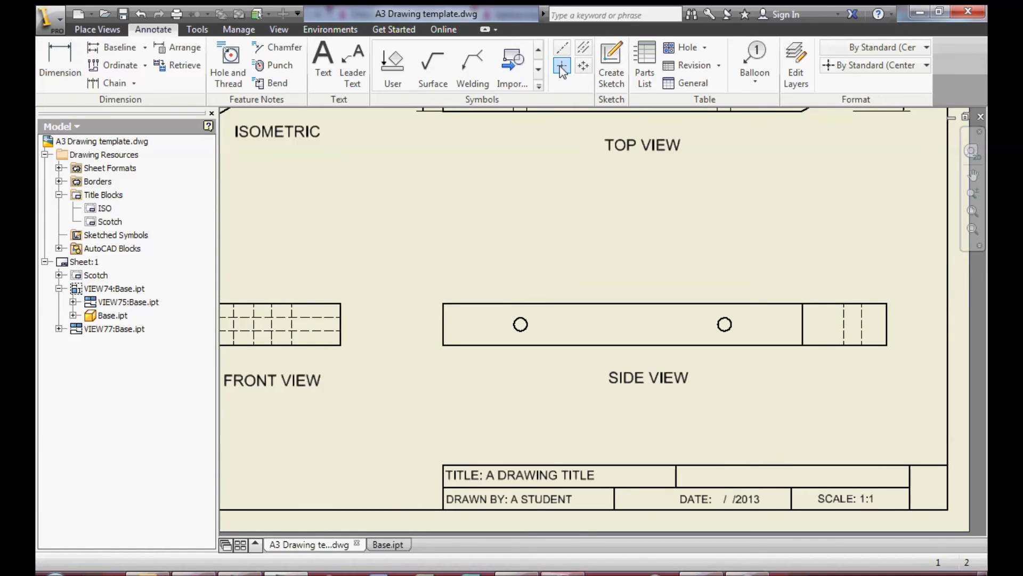
pyautogui.click(514, 321)
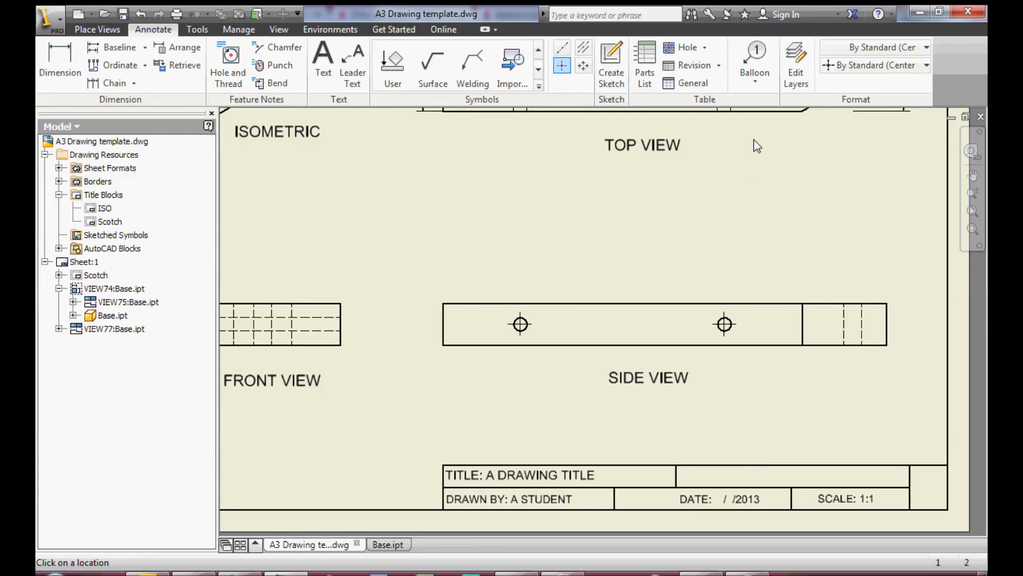
pyautogui.moveTo(757, 145); pyautogui.dragTo(623, 375, button='middle')
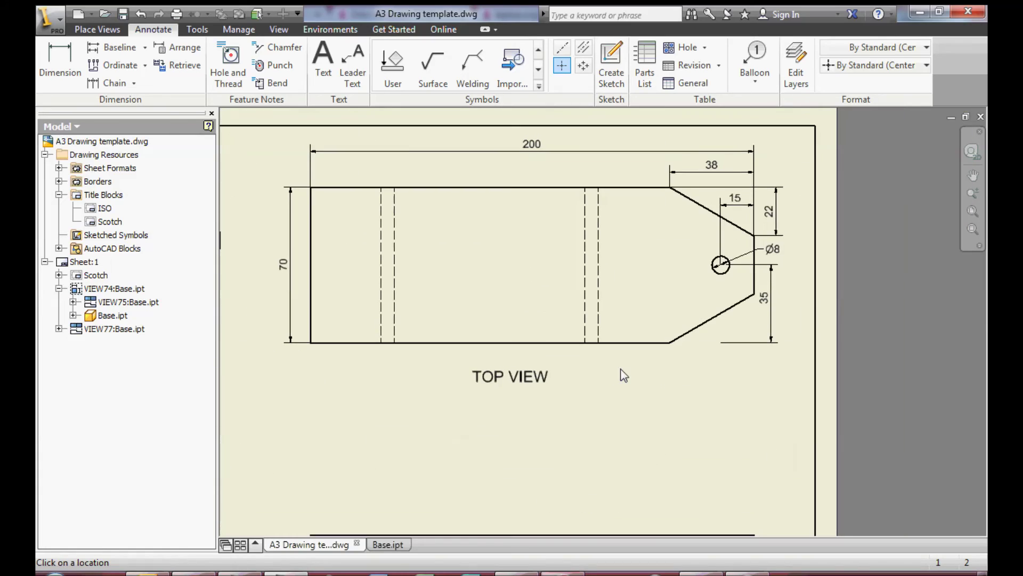
pyautogui.click(721, 265)
pyautogui.press('Escape')
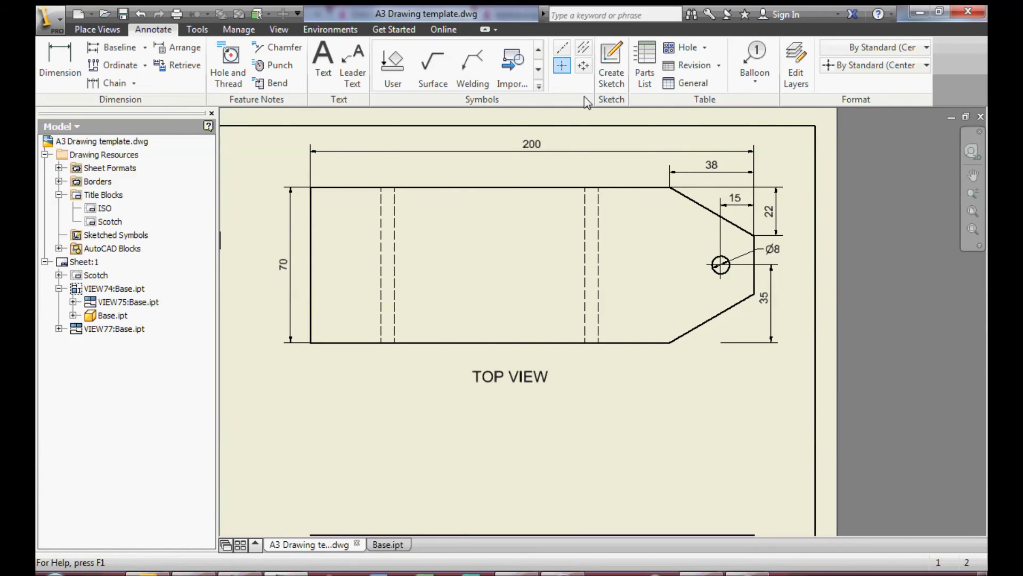
# Add bisector centre lines between hidden hole lines in the top and side views.
pyautogui.click(584, 49)
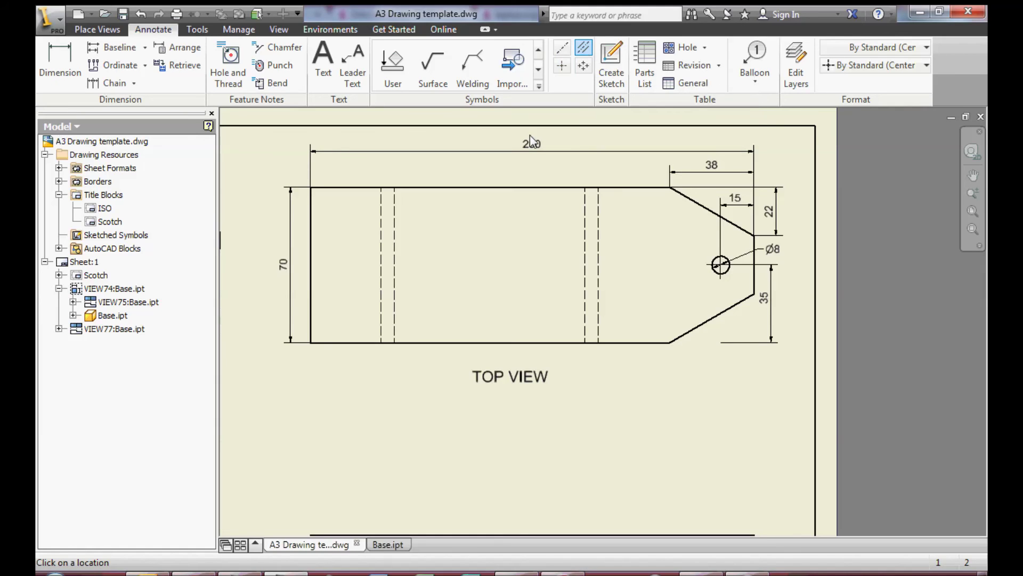
pyautogui.click(587, 220)
pyautogui.click(600, 224)
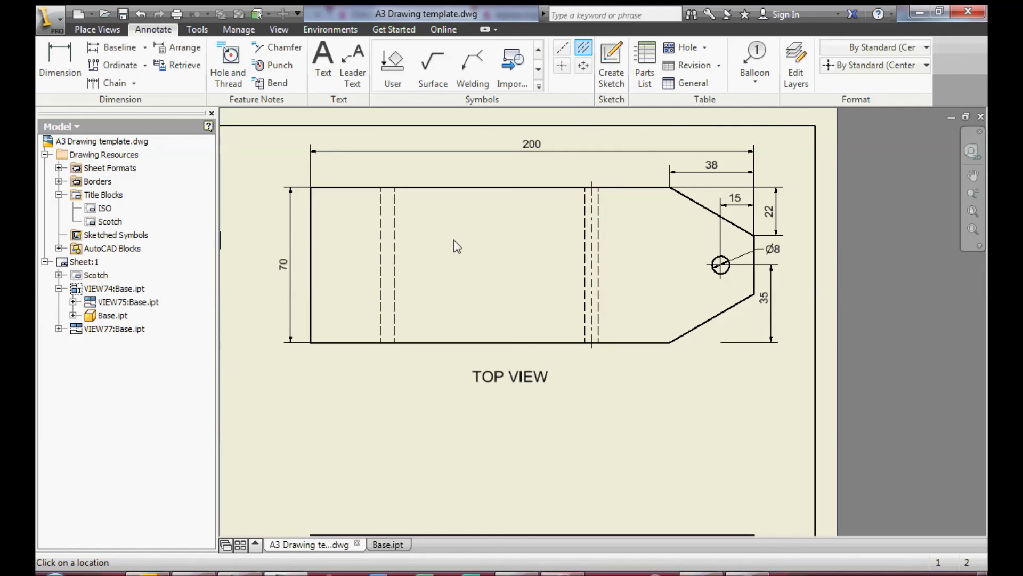
pyautogui.click(381, 242)
pyautogui.scroll(-1, 555, 482)
pyautogui.moveTo(555, 482); pyautogui.dragTo(628, 222, button='middle')
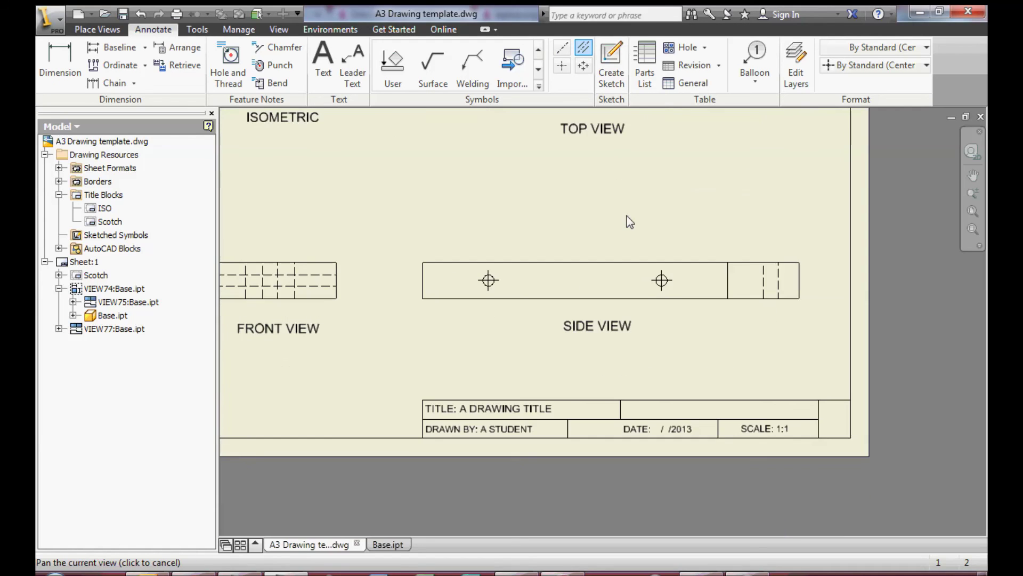
pyautogui.click(764, 281)
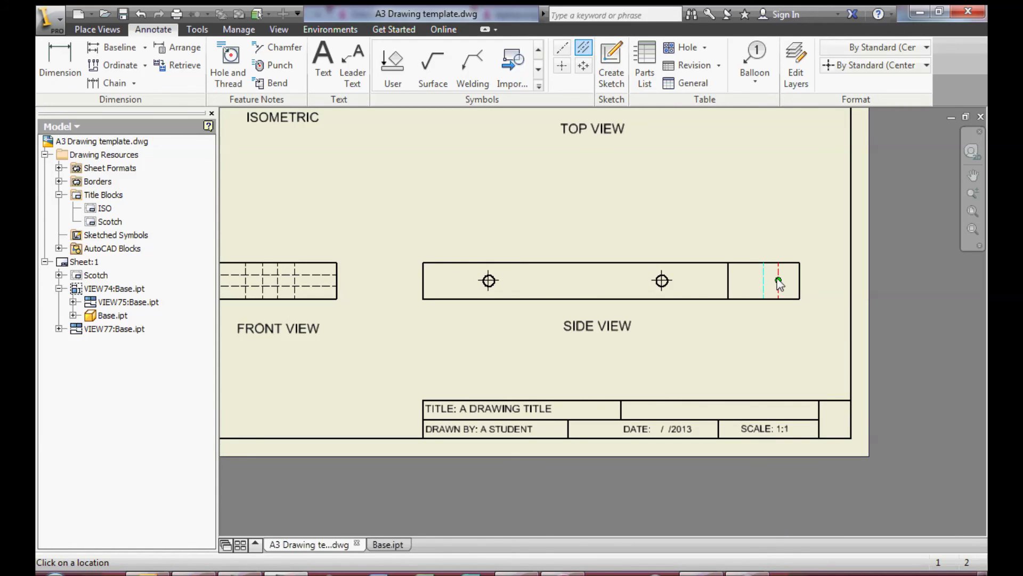
pyautogui.click(778, 282)
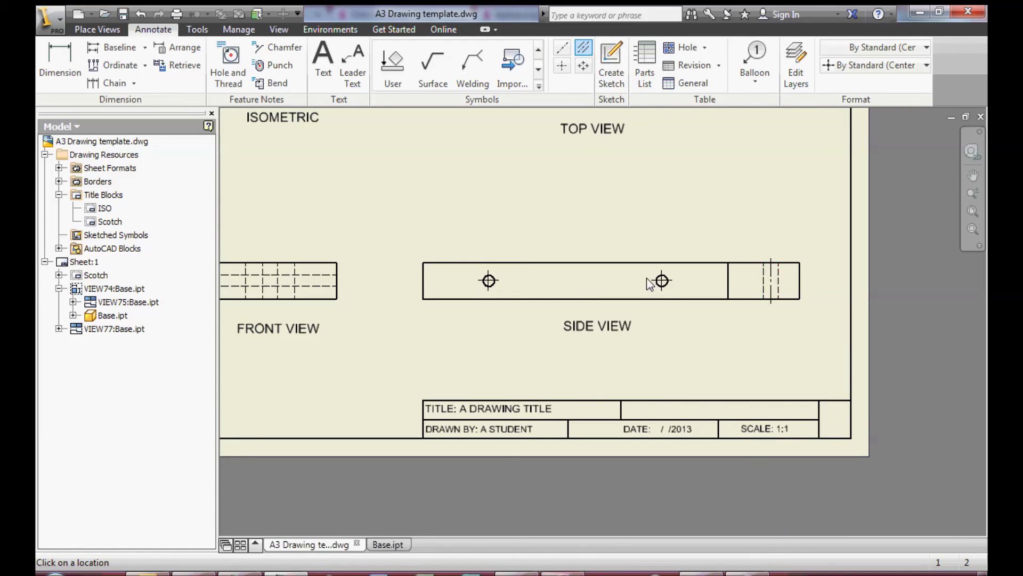
# Add a centre line between the front view's hidden lines and view the whole sheet.
pyautogui.click(278, 272)
pyautogui.click(264, 272)
pyautogui.moveTo(413, 233); pyautogui.dragTo(587, 239, button='middle')
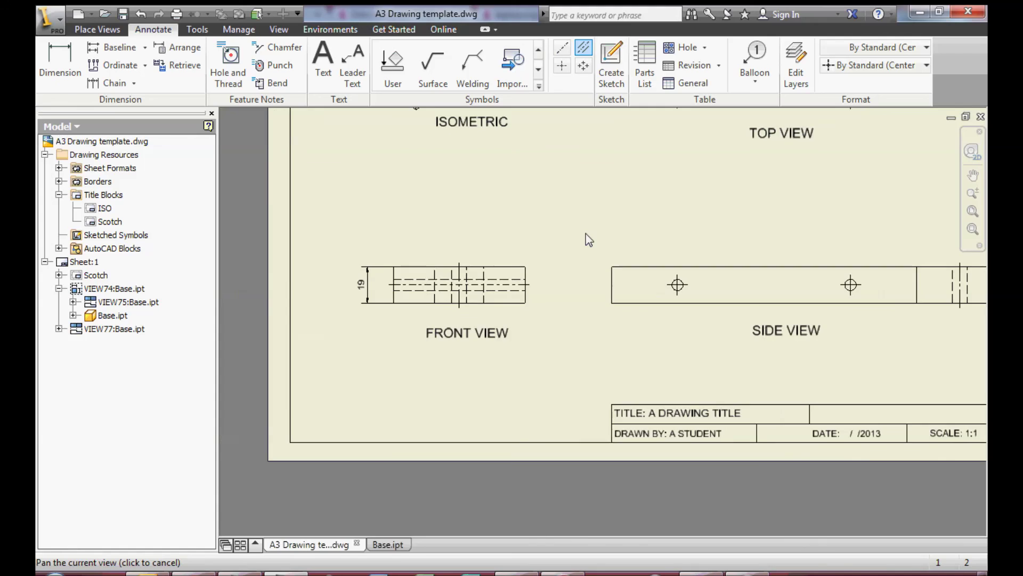
pyautogui.scroll(6, 416, 278)
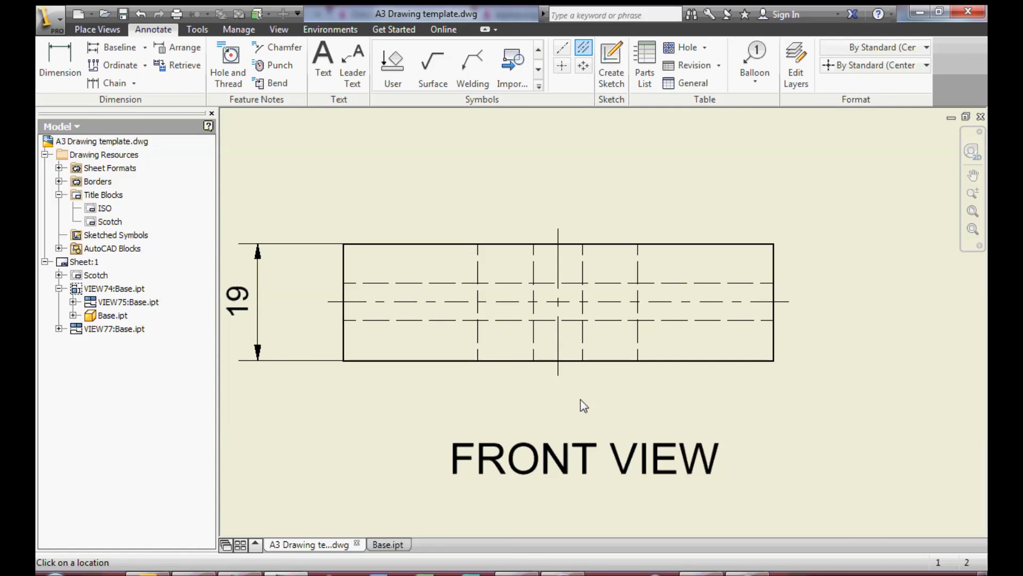
pyautogui.scroll(2, 581, 399)
pyautogui.moveTo(581, 399); pyautogui.dragTo(413, 163, button='middle')
pyautogui.scroll(1, 677, 270)
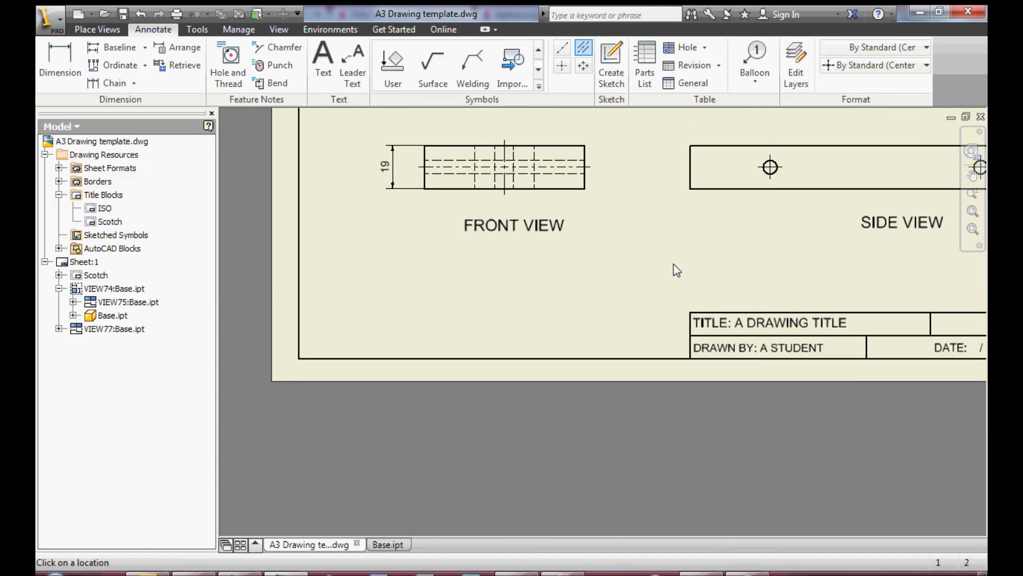
pyautogui.scroll(2, 677, 271)
pyautogui.moveTo(677, 271)
pyautogui.mouseDown(button='middle')
pyautogui.moveTo(502, 422)
pyautogui.moveTo(540, 441)
pyautogui.mouseUp(button='middle')
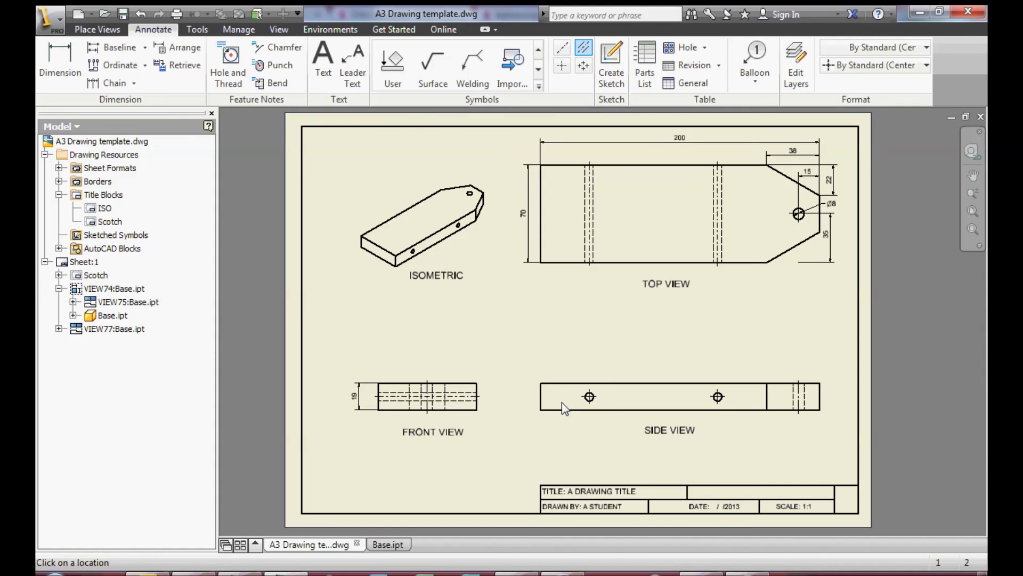